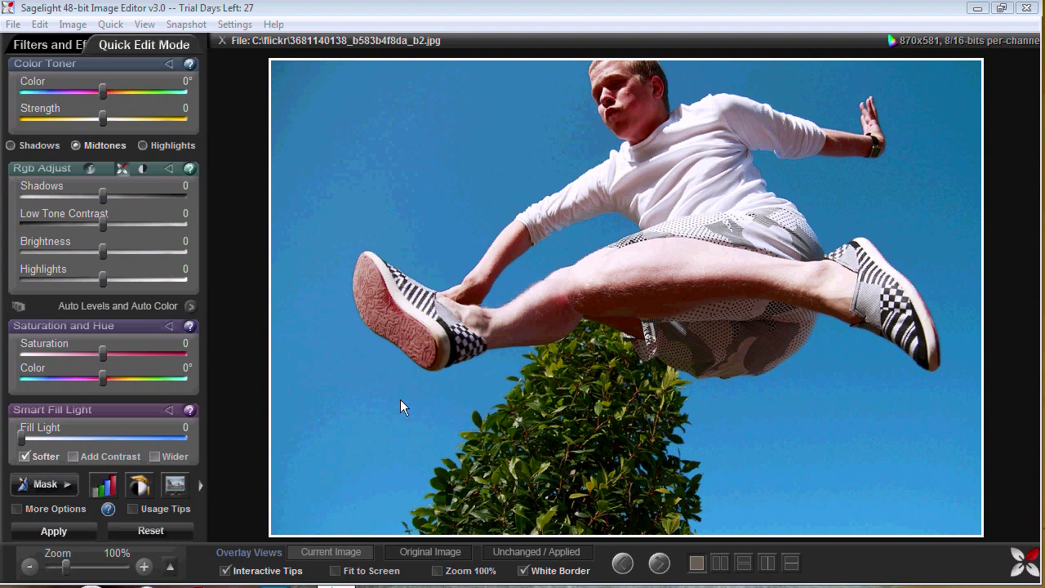
Show the Mask choices: Color Picker, Select by Light and Color, Draw a Mask or Vignette, Advanced Masking.
click(41, 487)
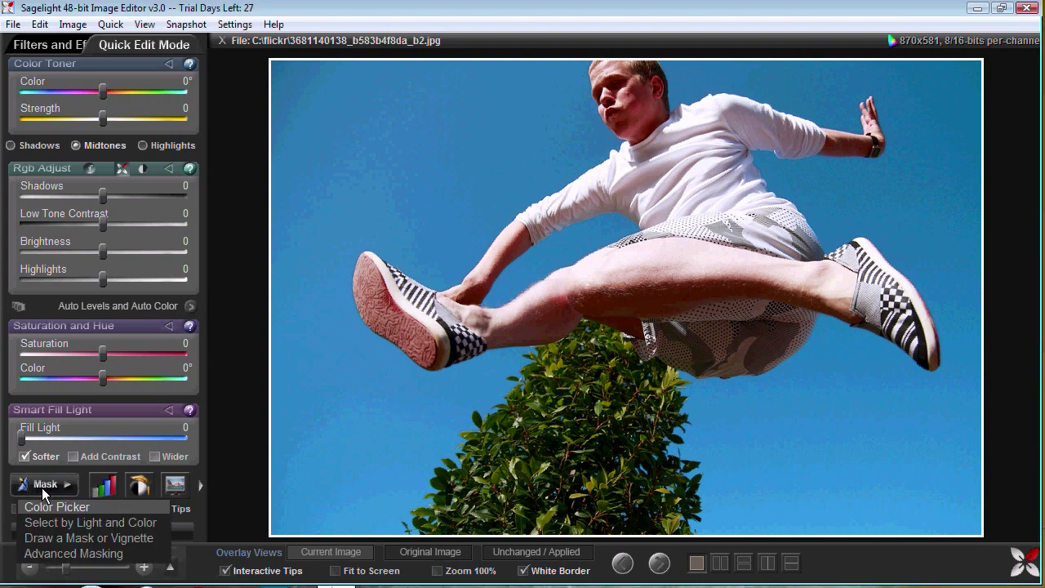
click(70, 538)
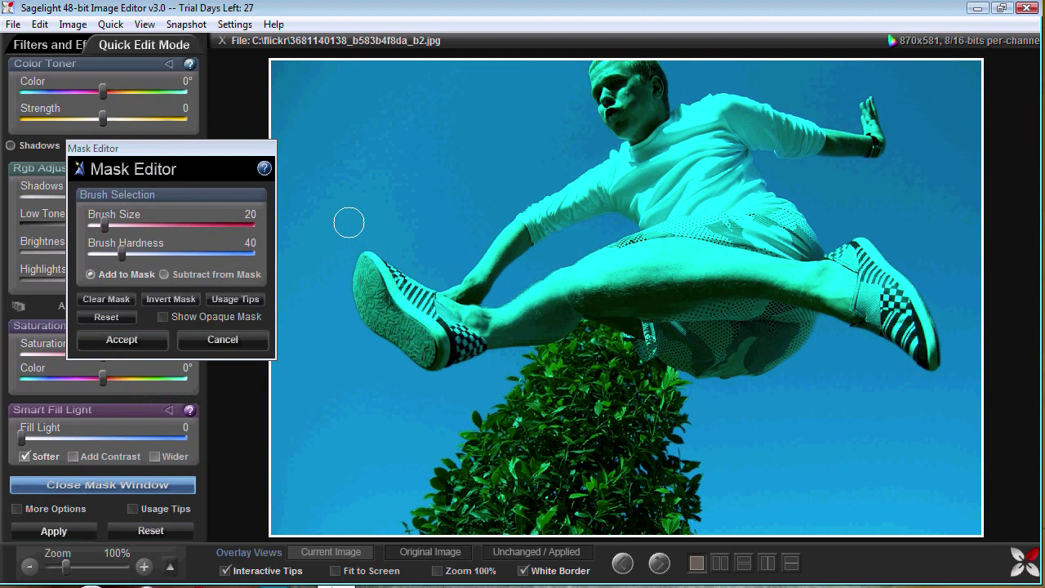
mouse_move(334, 190)
mouse_down()
mouse_move(340, 388)
mouse_move(436, 262)
mouse_move(494, 398)
mouse_up()
drag(564, 323, 554, 324)
mouse_move(697, 231)
mouse_down()
mouse_move(882, 350)
mouse_move(684, 355)
mouse_up()
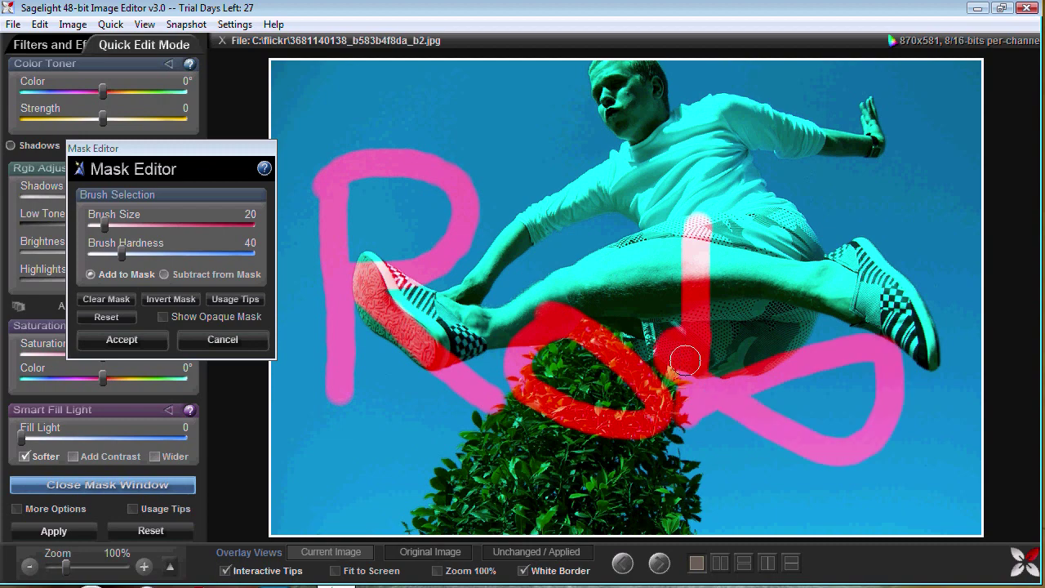
click(122, 339)
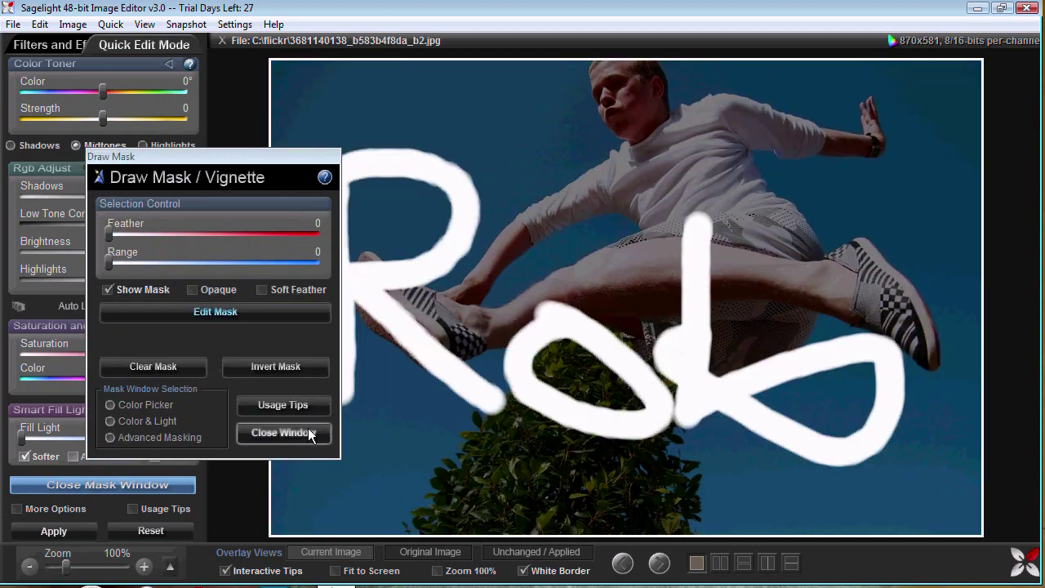
mouse_move(221, 156)
mouse_down()
mouse_move(320, 236)
mouse_move(237, 132)
mouse_move(149, 106)
mouse_up()
click(155, 239)
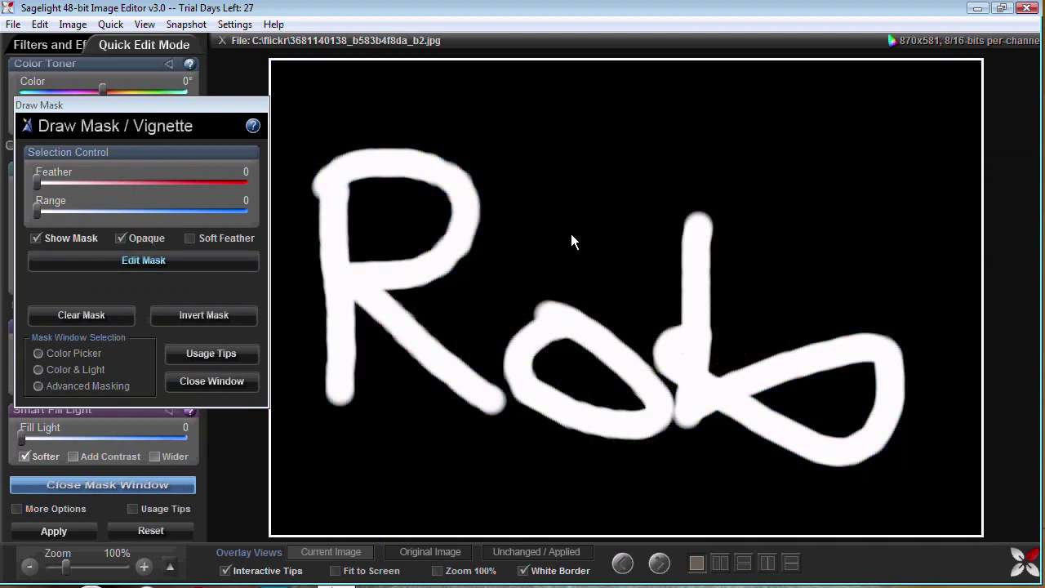
click(170, 382)
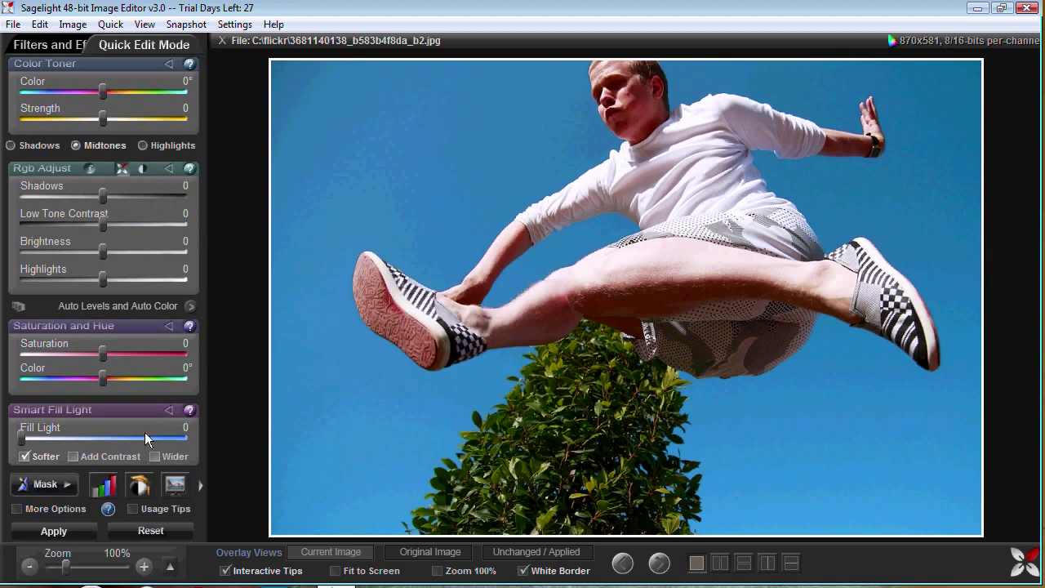
Hand-paint a 'Rob' letter mask with Draw a Mask and accept it.
click(49, 486)
click(74, 536)
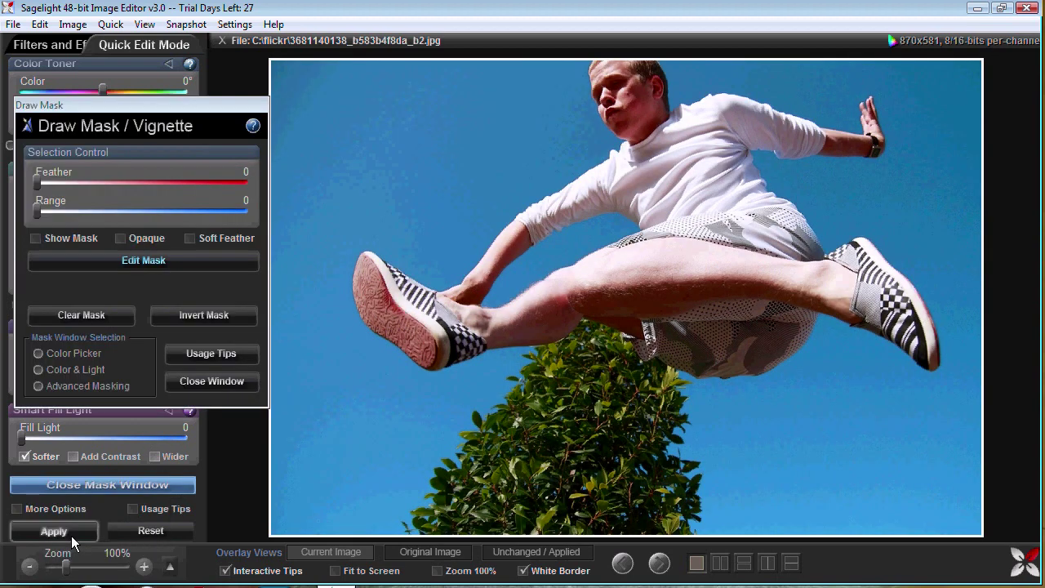
click(139, 259)
drag(344, 209, 344, 363)
mouse_move(339, 171)
mouse_down()
mouse_move(521, 374)
mouse_move(510, 416)
mouse_up()
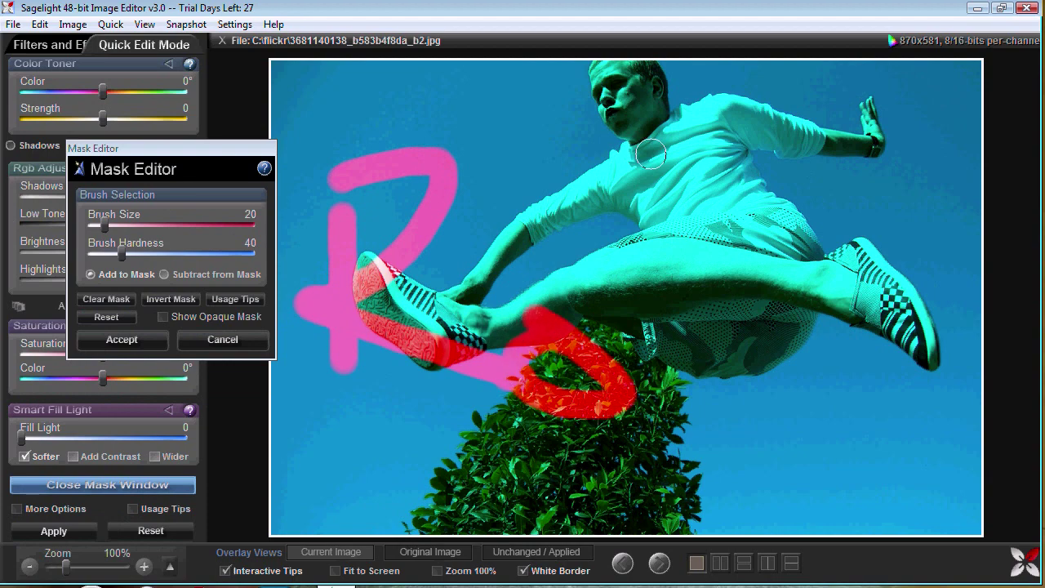
mouse_move(653, 147)
mouse_down()
mouse_move(812, 463)
mouse_move(506, 421)
mouse_up()
click(143, 338)
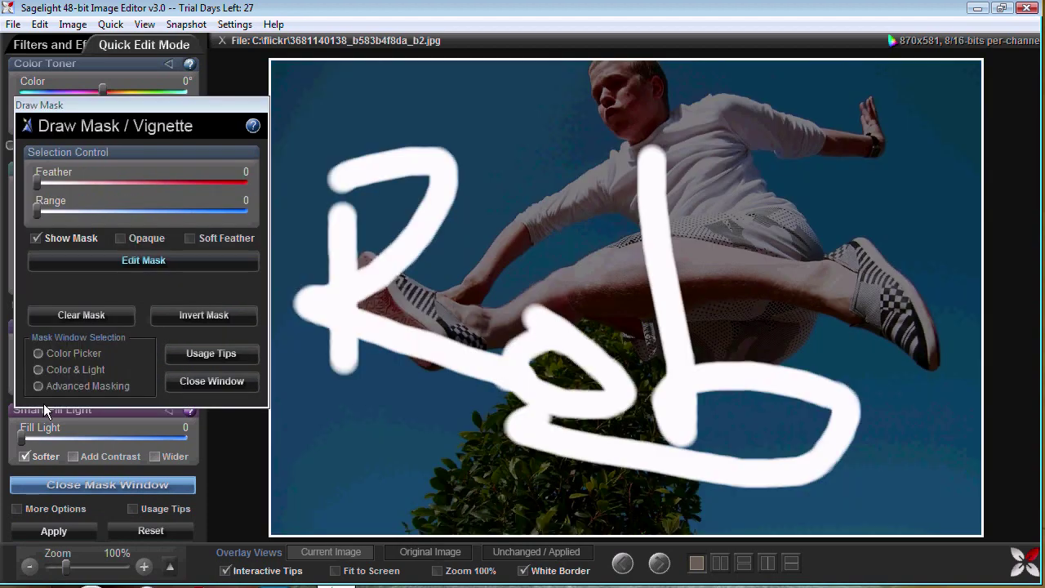
Inside the letters, lower Highlights, Brightness and Shadows and raise Saturation.
drag(64, 107, 692, 532)
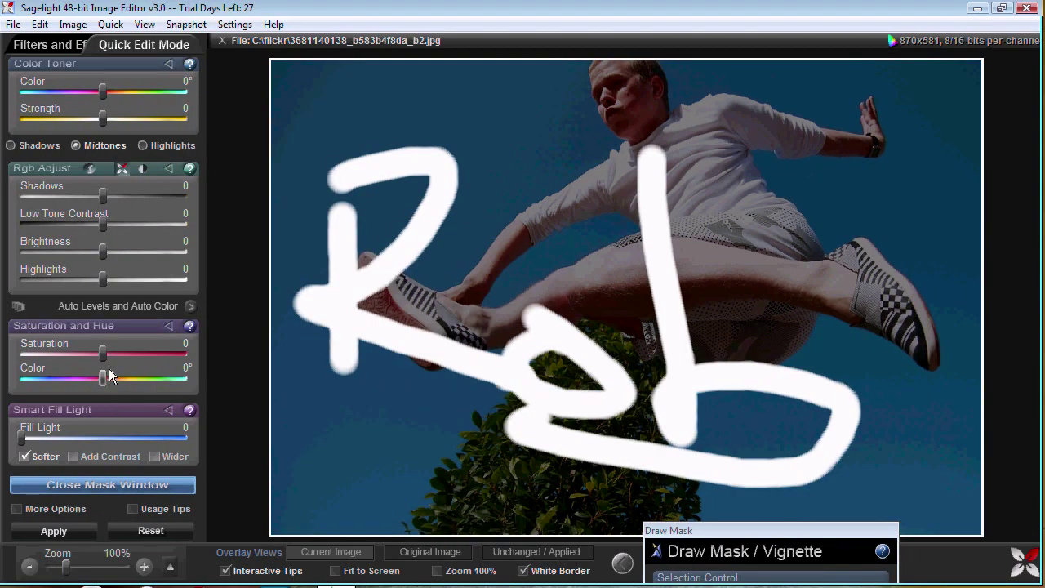
drag(101, 279, 20, 278)
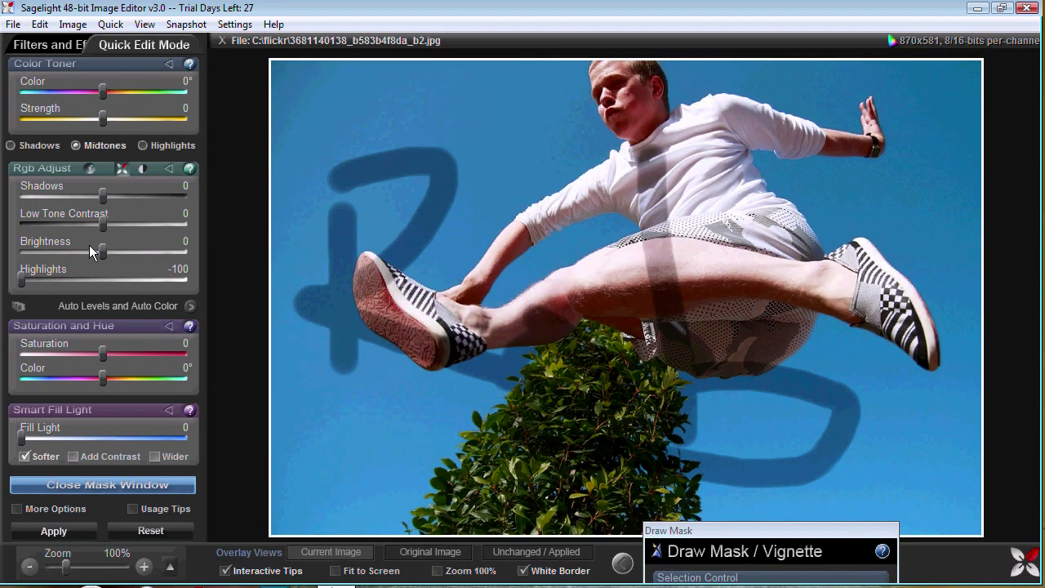
mouse_move(102, 252)
mouse_down()
mouse_move(76, 252)
mouse_move(167, 224)
mouse_up()
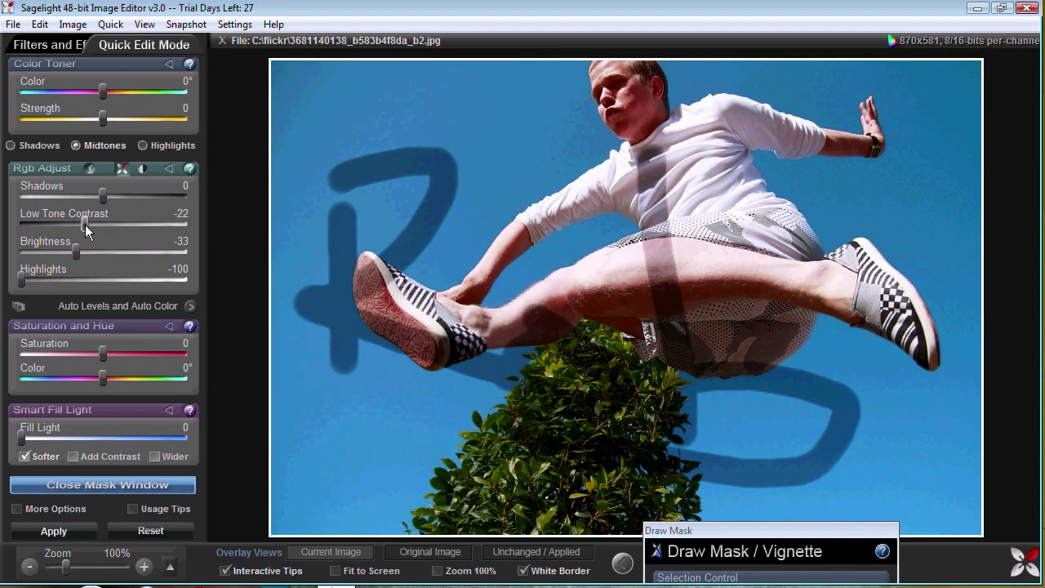
drag(102, 196, 25, 196)
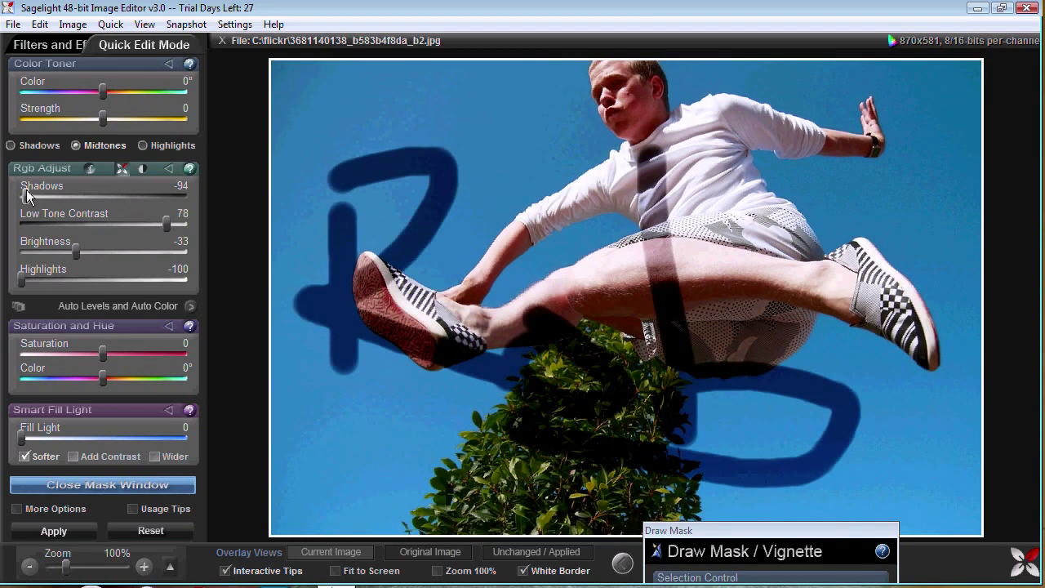
drag(102, 354, 129, 353)
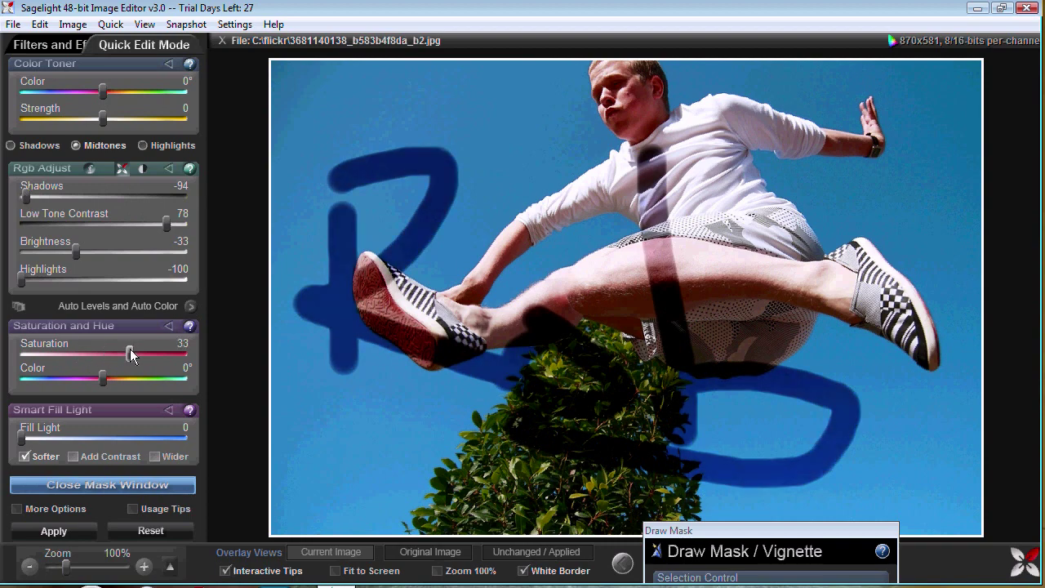
click(645, 532)
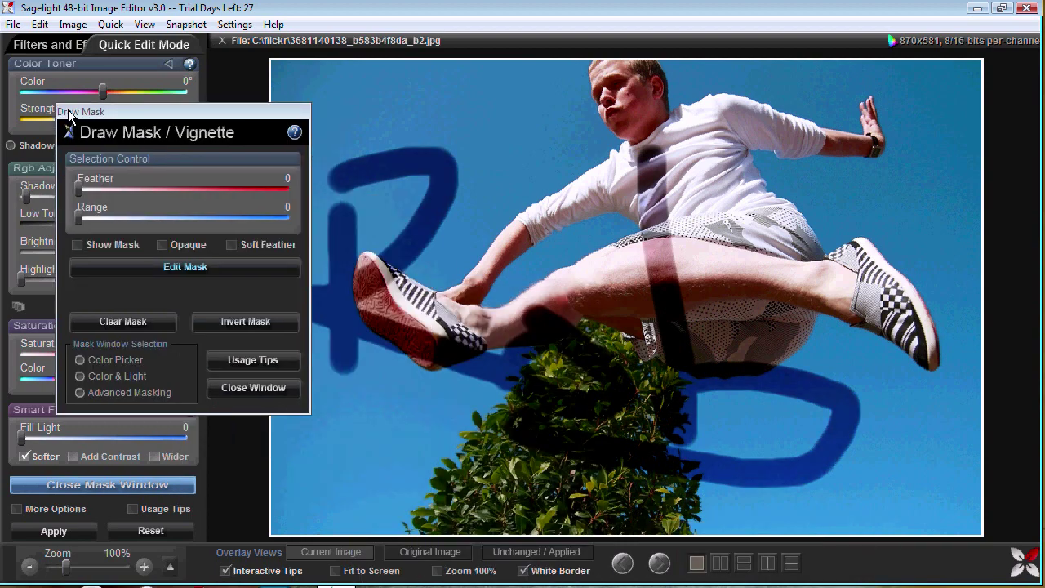
Subtract the letter strokes over the bush top from the mask, and set Feather back to 0.
mouse_move(82, 186)
mouse_down()
mouse_move(160, 190)
mouse_move(78, 188)
mouse_up()
click(141, 273)
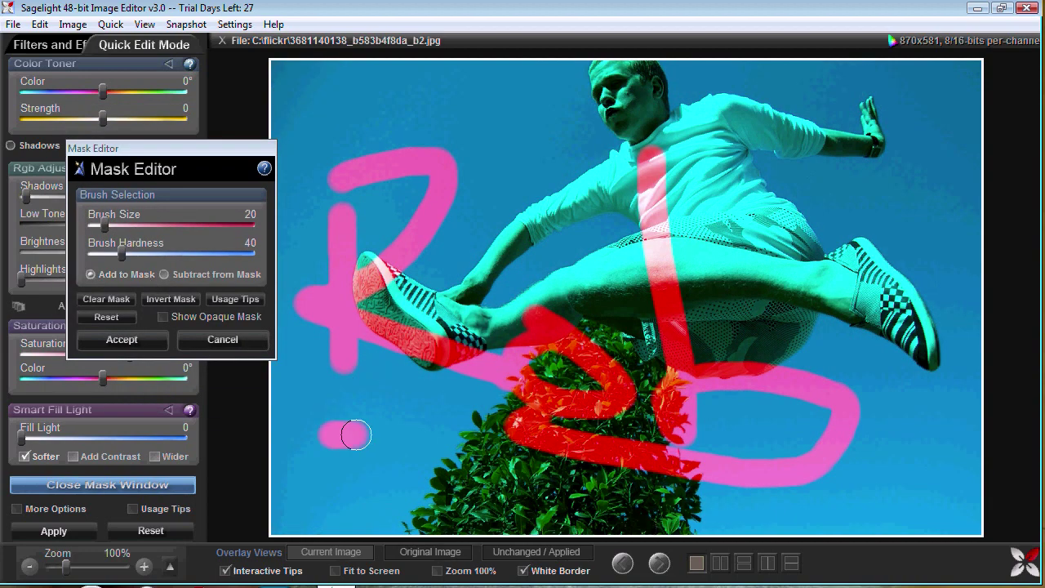
click(167, 274)
mouse_move(529, 357)
mouse_down()
mouse_move(583, 374)
mouse_move(560, 401)
mouse_move(517, 311)
mouse_up()
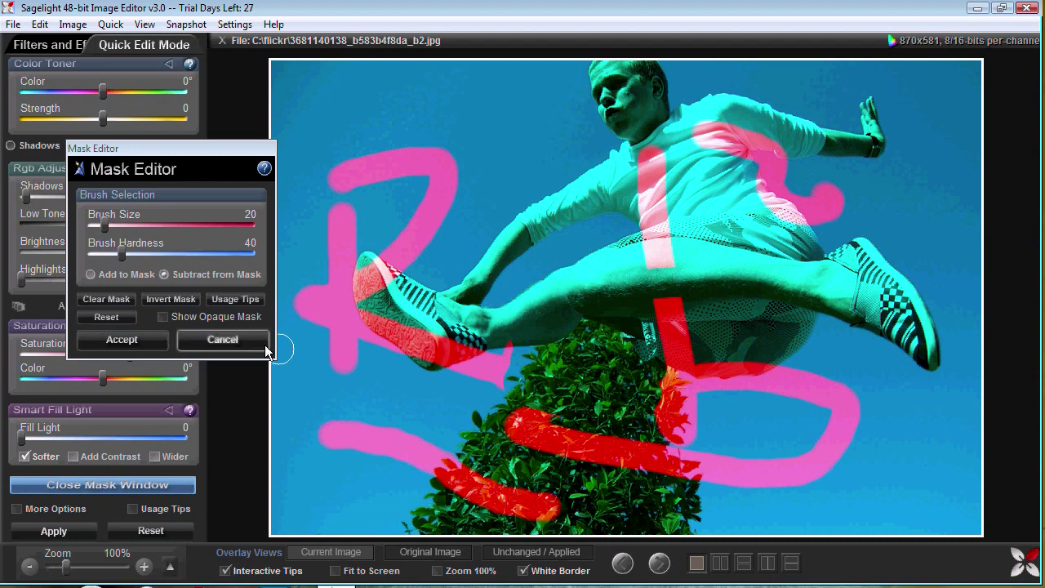
click(110, 338)
drag(79, 190, 78, 187)
mouse_move(127, 116)
mouse_down()
mouse_move(774, 249)
mouse_move(874, 165)
mouse_move(809, 146)
mouse_up()
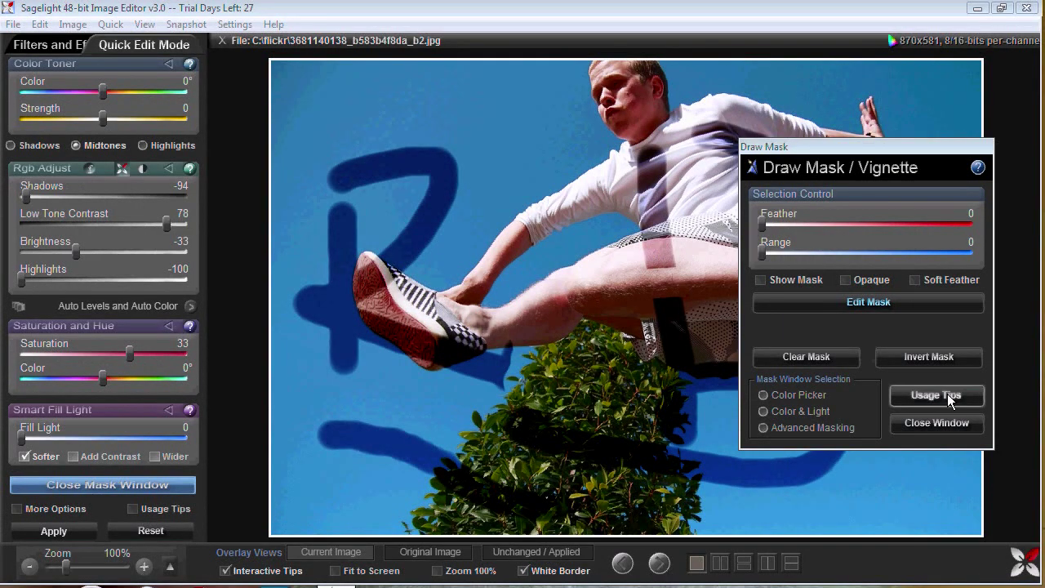
Close the mask window without applying changes and reset all sliders to zero.
click(935, 423)
click(574, 335)
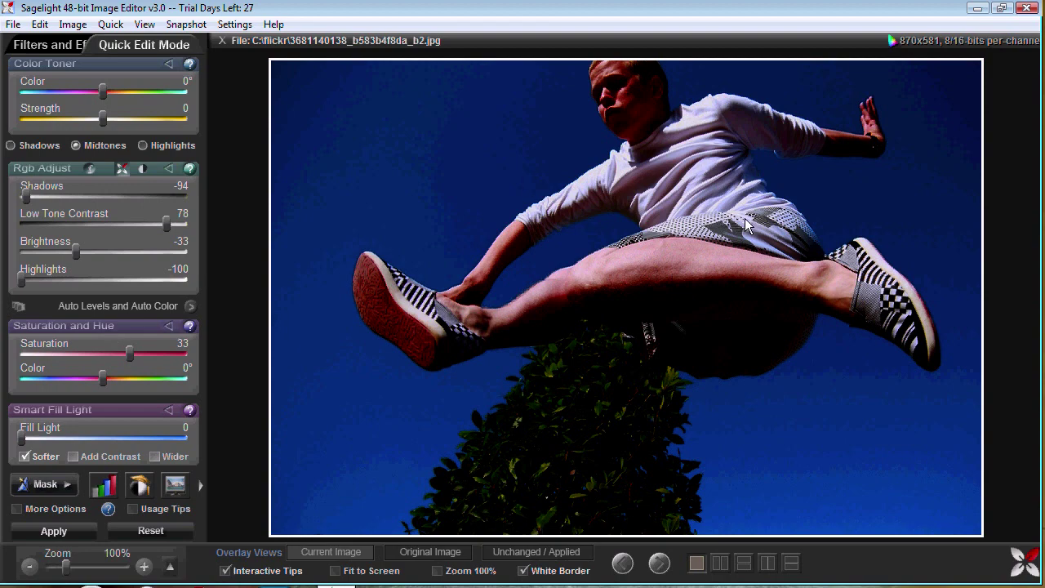
click(150, 530)
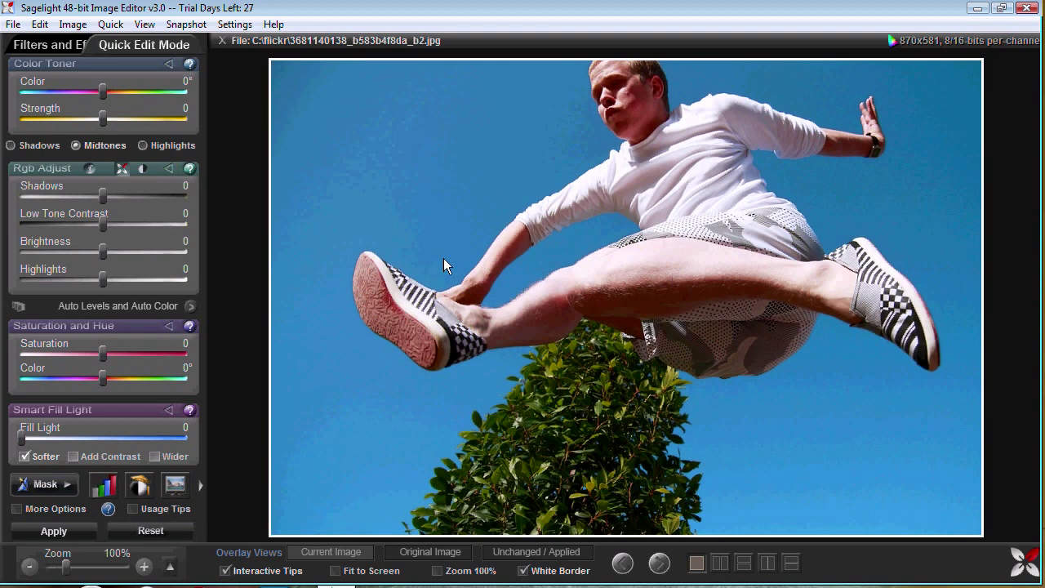
Select the blue sky by colour with the Color Picker and dismiss the tip.
click(860, 427)
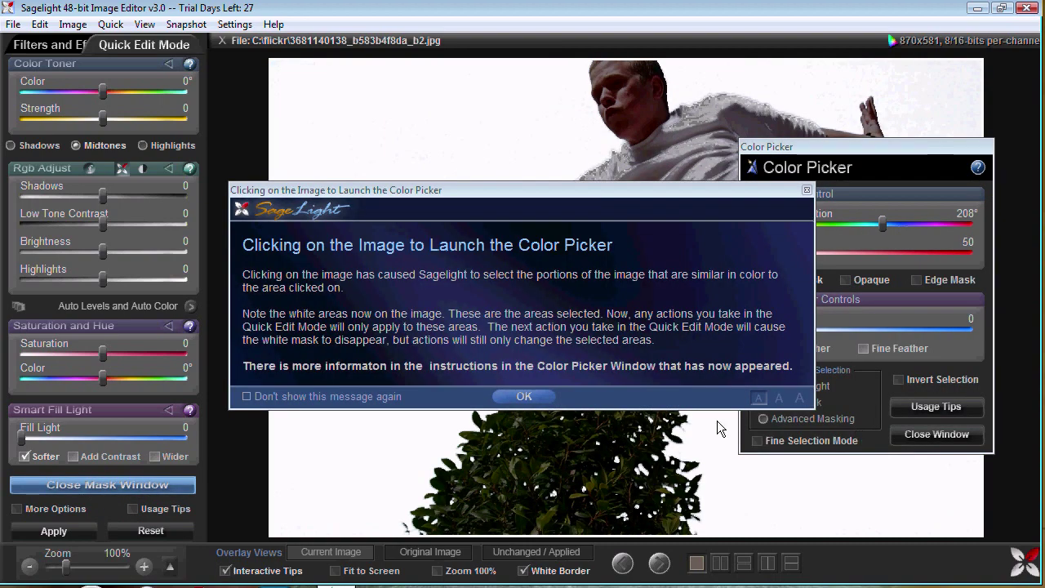
click(527, 397)
drag(846, 150, 884, 217)
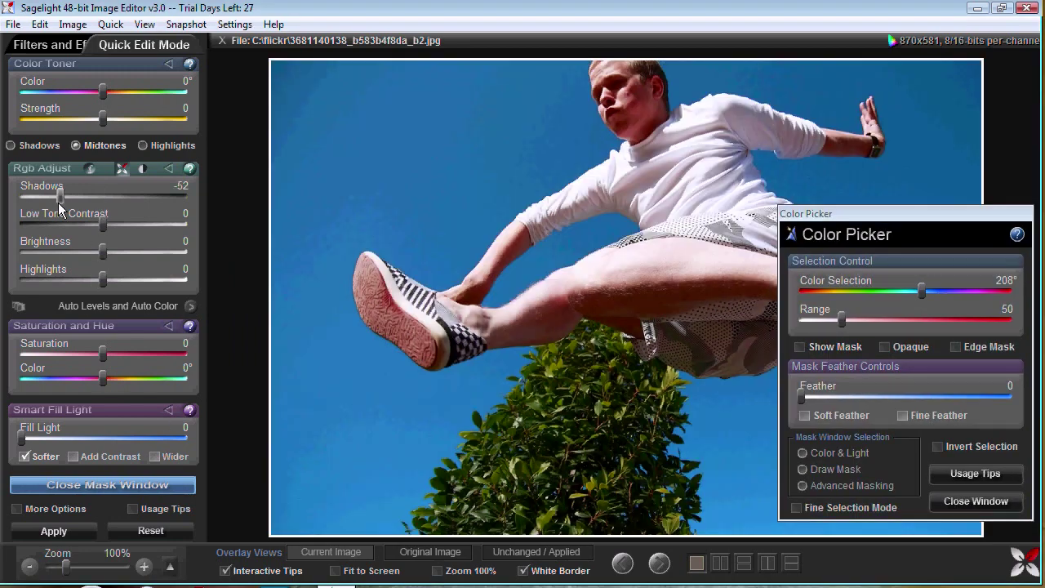
Try Shadows, reset, then shift the sky's Hue Color to 189° for golden-brown.
drag(102, 196, 25, 196)
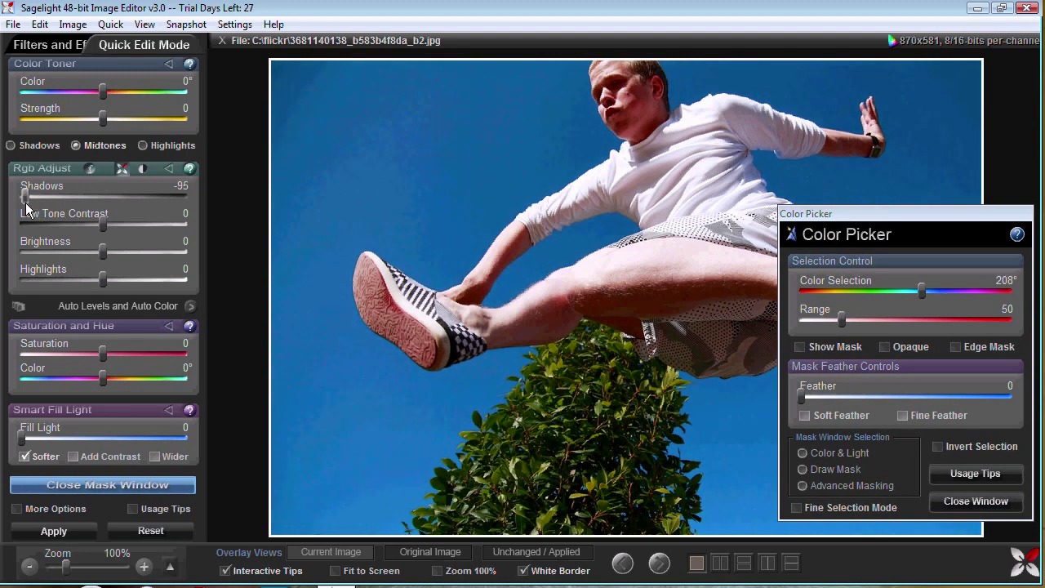
drag(100, 226, 53, 223)
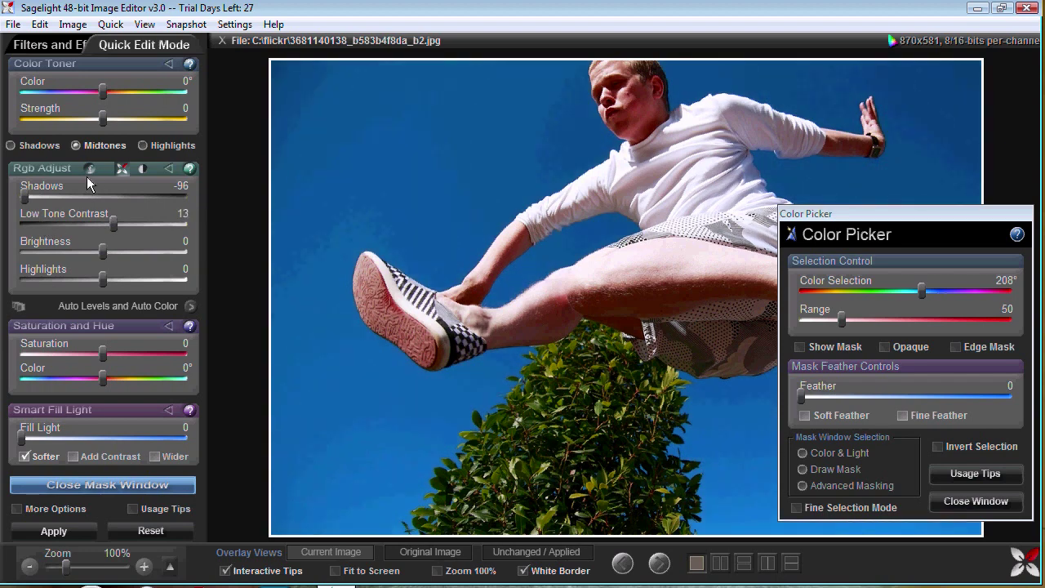
click(105, 196)
drag(103, 196, 34, 196)
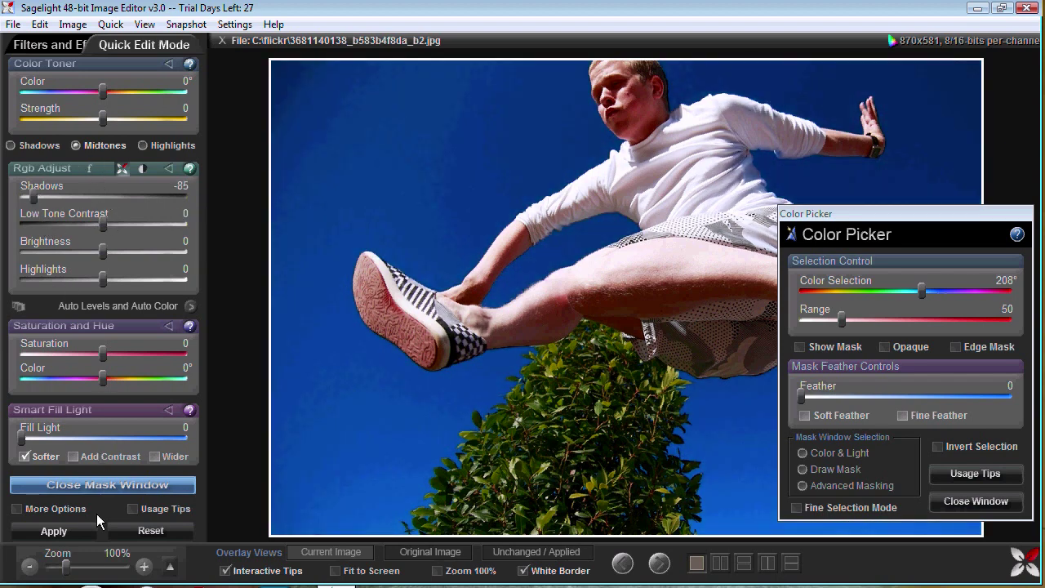
click(117, 532)
mouse_move(103, 378)
mouse_down()
mouse_move(30, 380)
mouse_move(39, 384)
mouse_up()
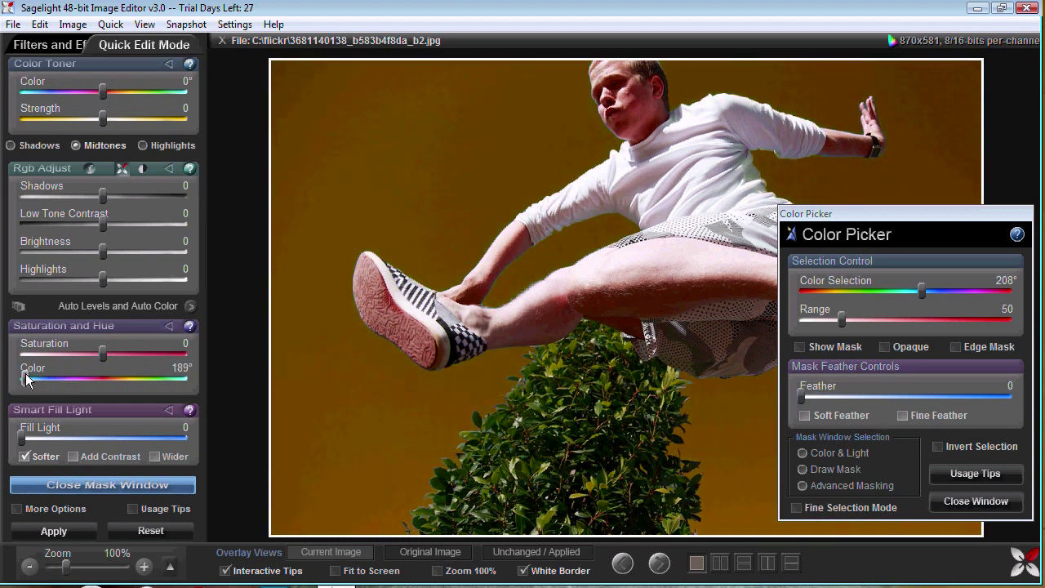
Set Range to 77 and Color Selection near 105° so only the bush turns purple.
drag(842, 213, 829, 317)
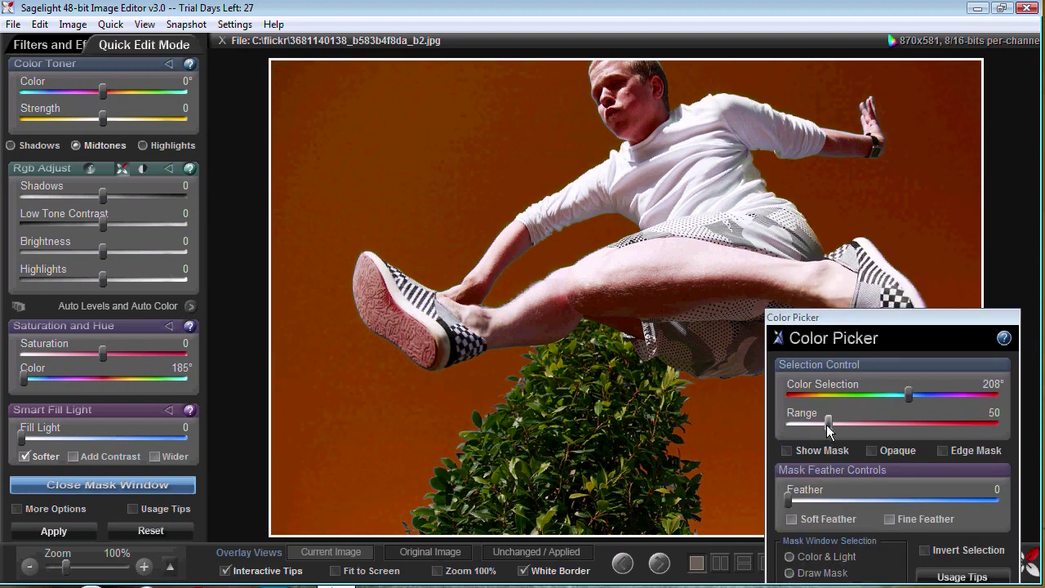
mouse_move(828, 423)
mouse_down()
mouse_move(882, 427)
mouse_move(851, 424)
mouse_move(888, 395)
mouse_move(790, 396)
mouse_move(968, 392)
mouse_move(810, 393)
mouse_move(858, 394)
mouse_up()
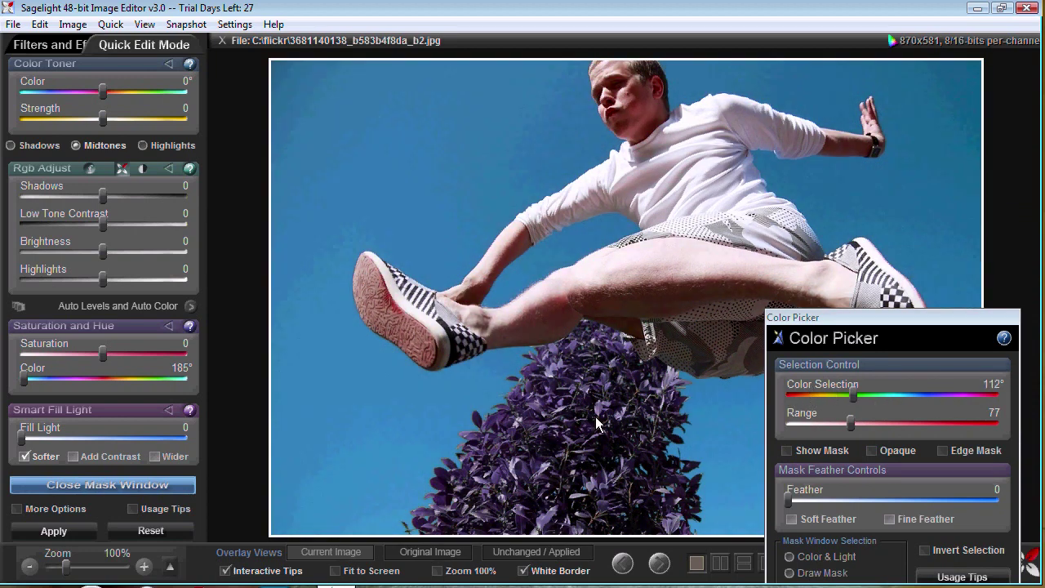
click(583, 430)
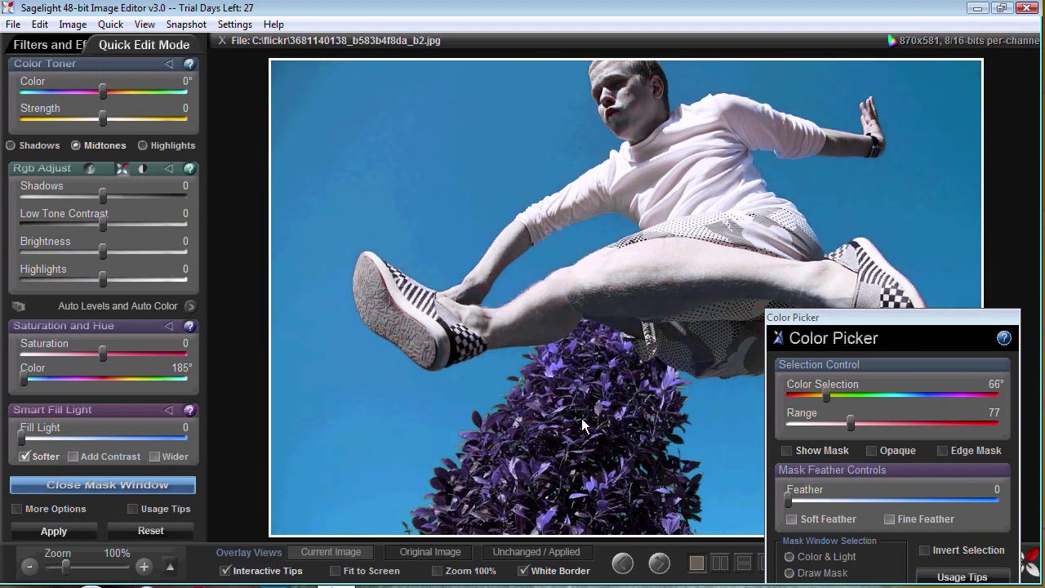
click(583, 431)
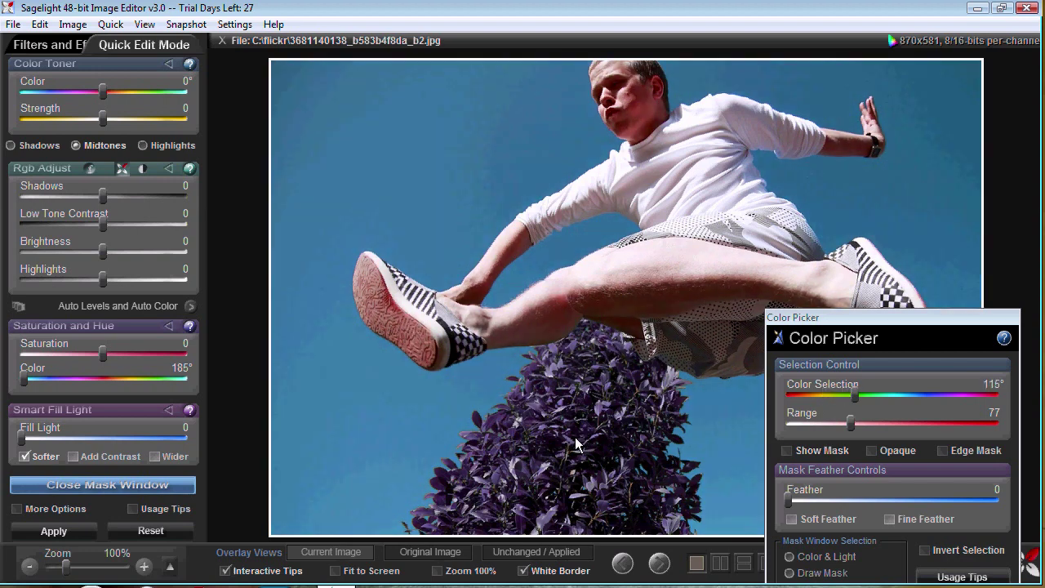
Enable Show Mask and Opaque, then sweep Color Selection to preview the sky mask.
click(873, 450)
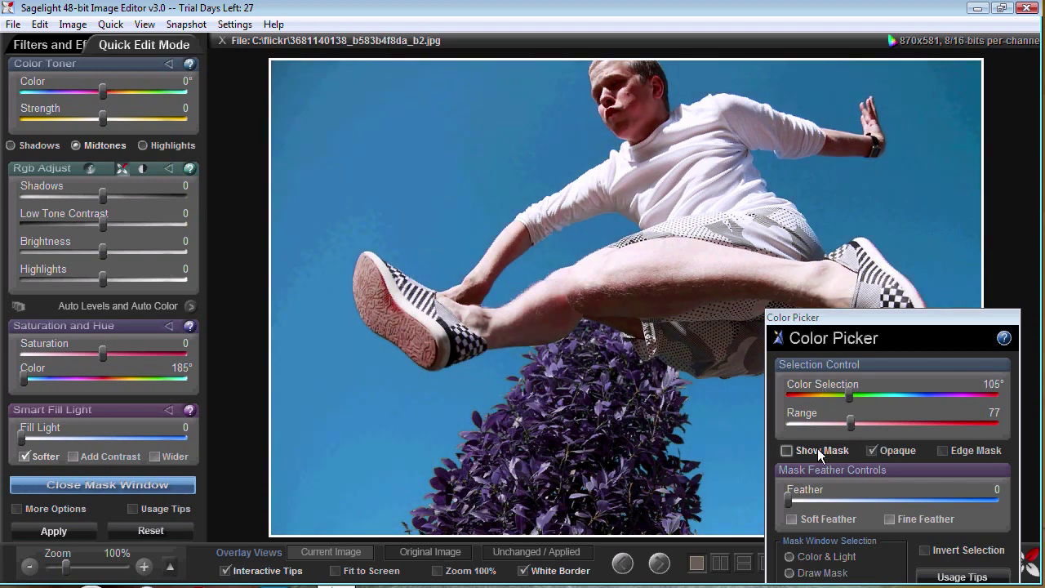
click(787, 450)
click(606, 199)
click(508, 405)
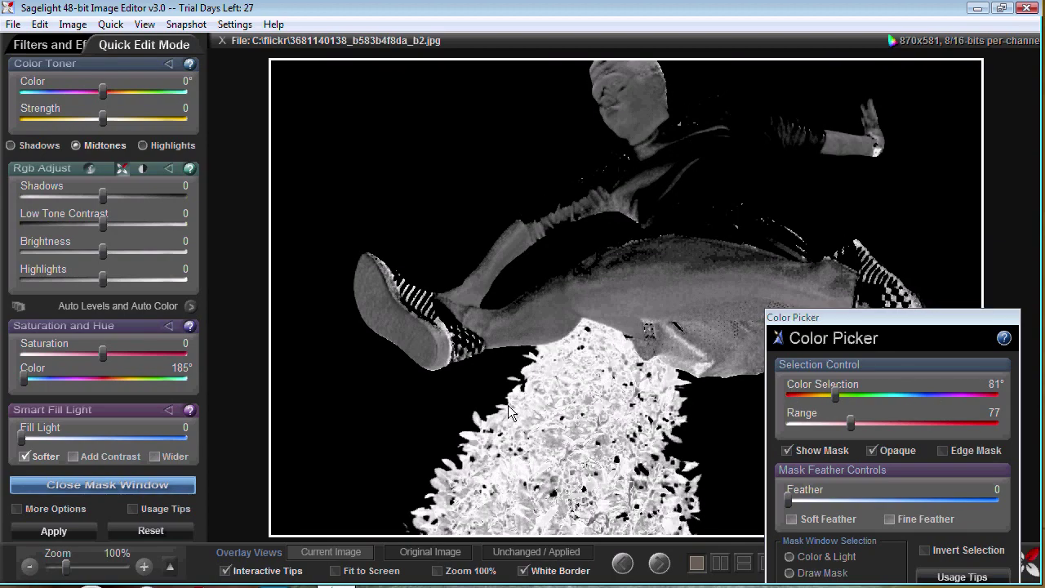
click(789, 172)
click(612, 187)
click(535, 439)
click(771, 178)
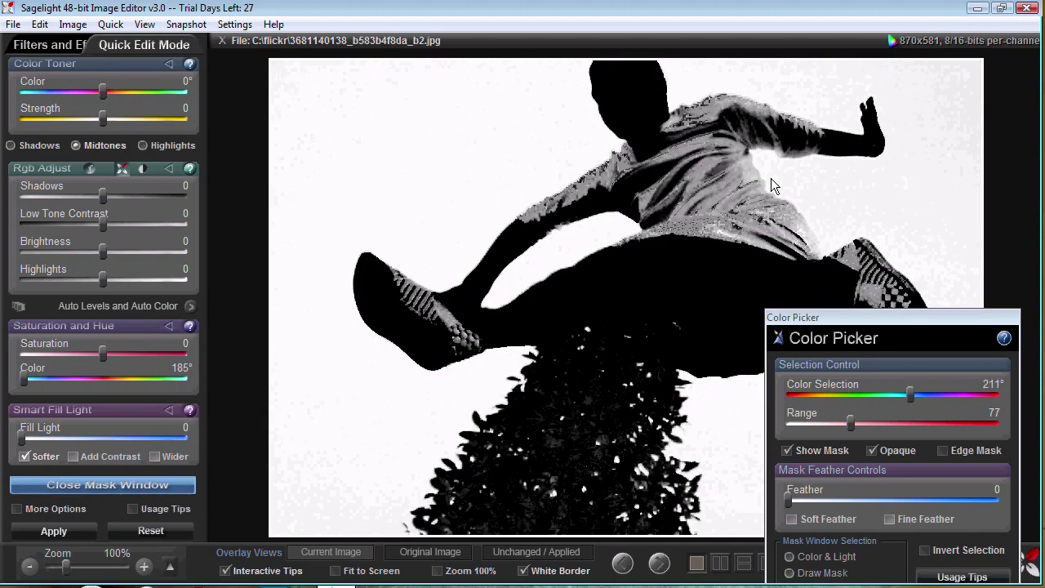
click(593, 298)
Sweep Color Selection between bush greens and skin tones, adjusting Range to compare masks.
click(511, 429)
click(592, 224)
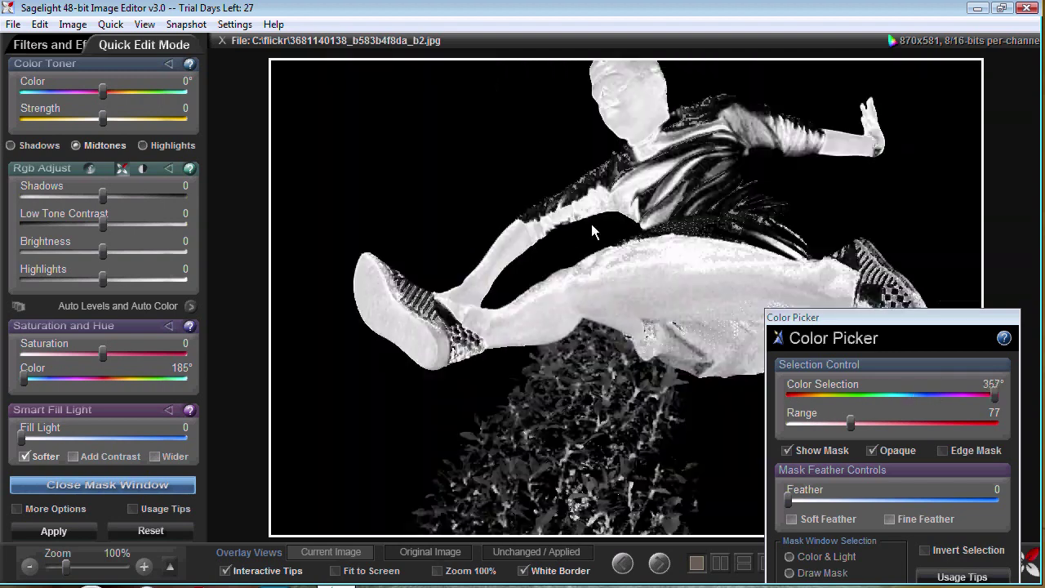
click(594, 473)
click(621, 245)
click(572, 441)
click(651, 231)
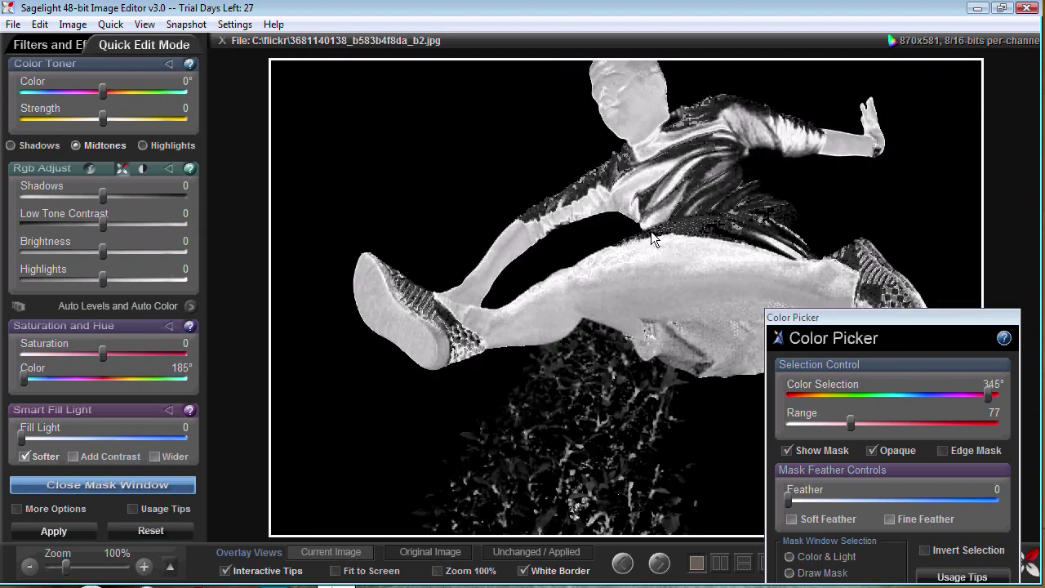
click(618, 374)
click(484, 140)
click(621, 304)
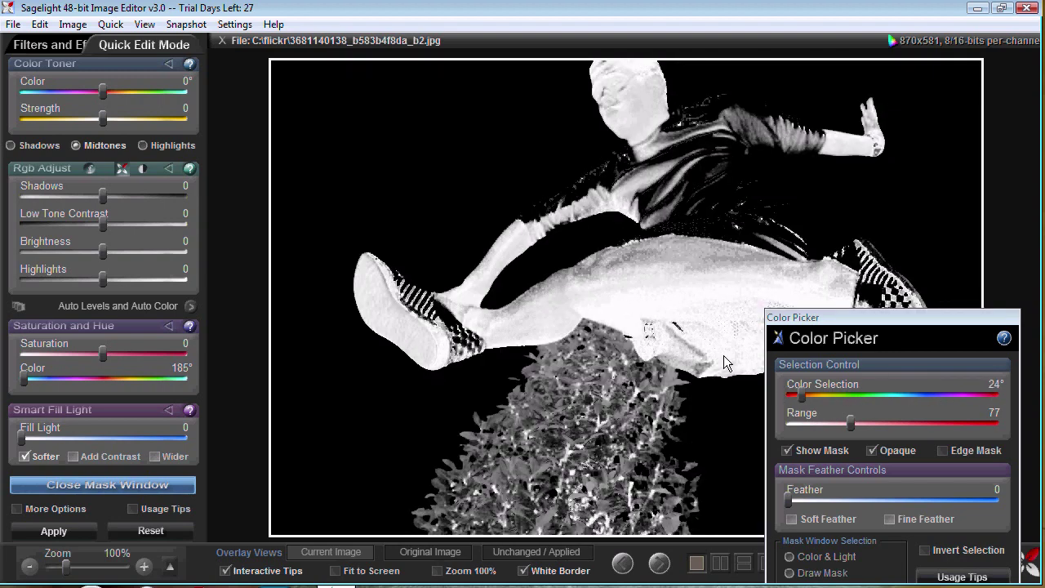
drag(852, 423, 855, 423)
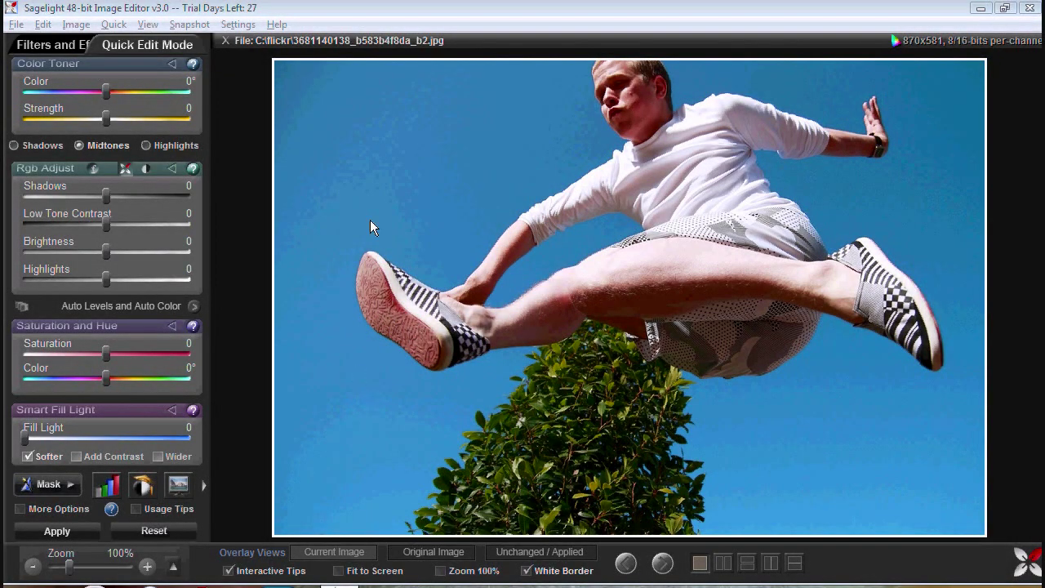
Pick the sky at 210°, invert the selection, and drag Saturation to -100.
click(368, 183)
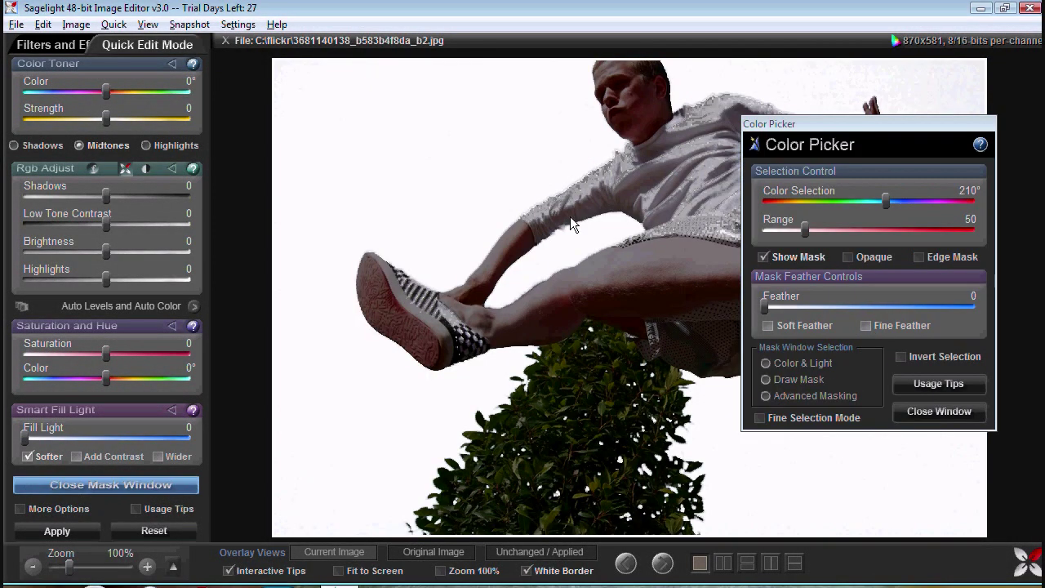
click(931, 356)
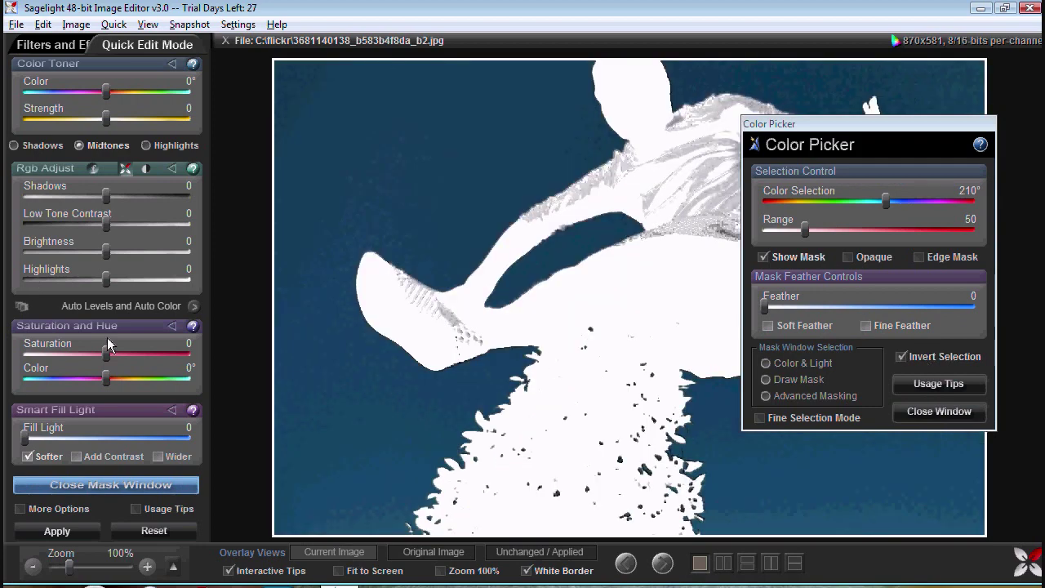
drag(106, 355, 20, 356)
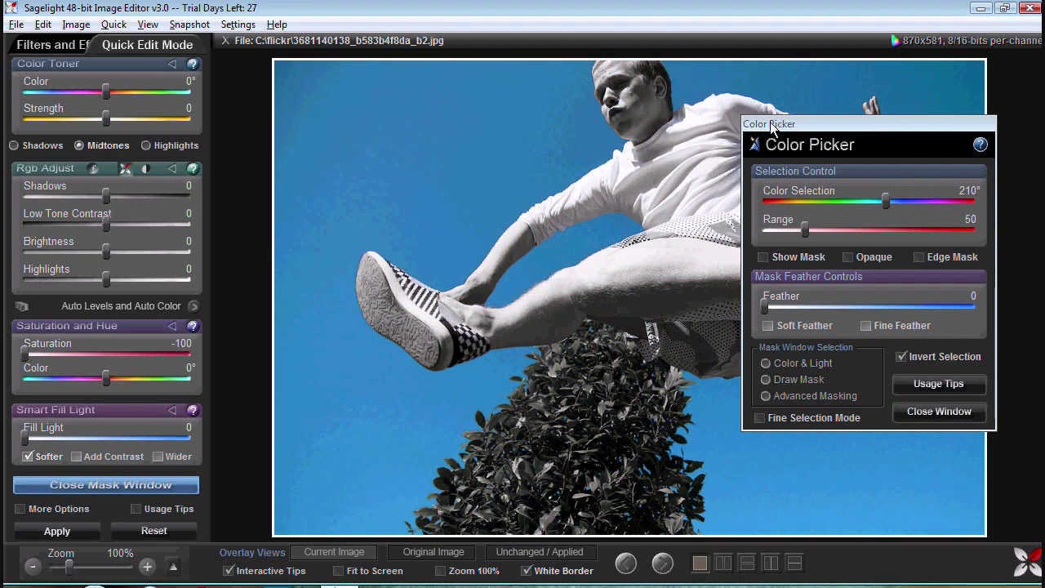
mouse_move(776, 131)
mouse_down()
mouse_move(818, 161)
mouse_move(858, 356)
mouse_move(583, 116)
mouse_up()
Close the colour mask window, answering the Apply Changes prompt.
click(750, 402)
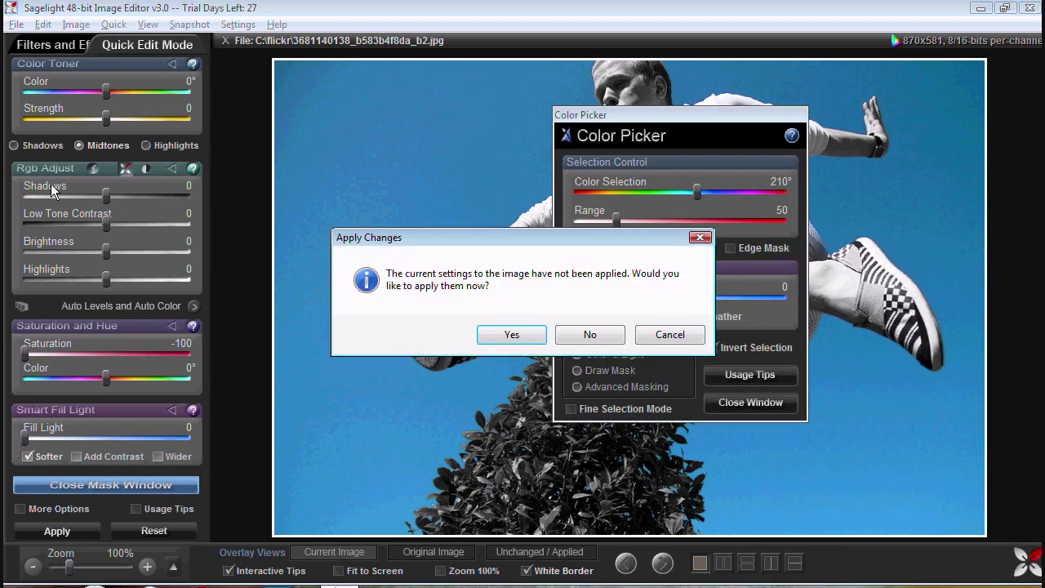
click(599, 331)
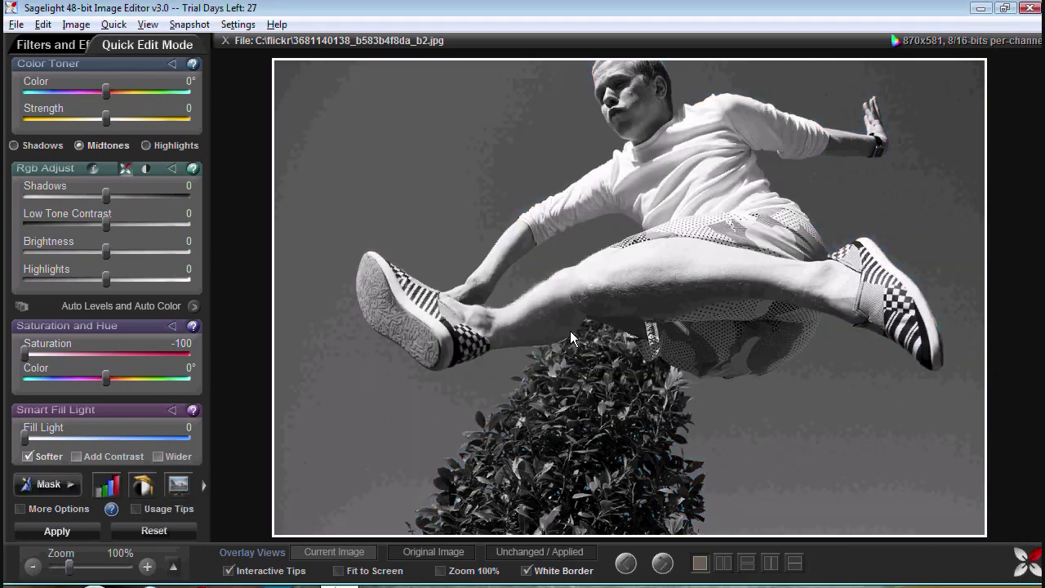
click(16, 24)
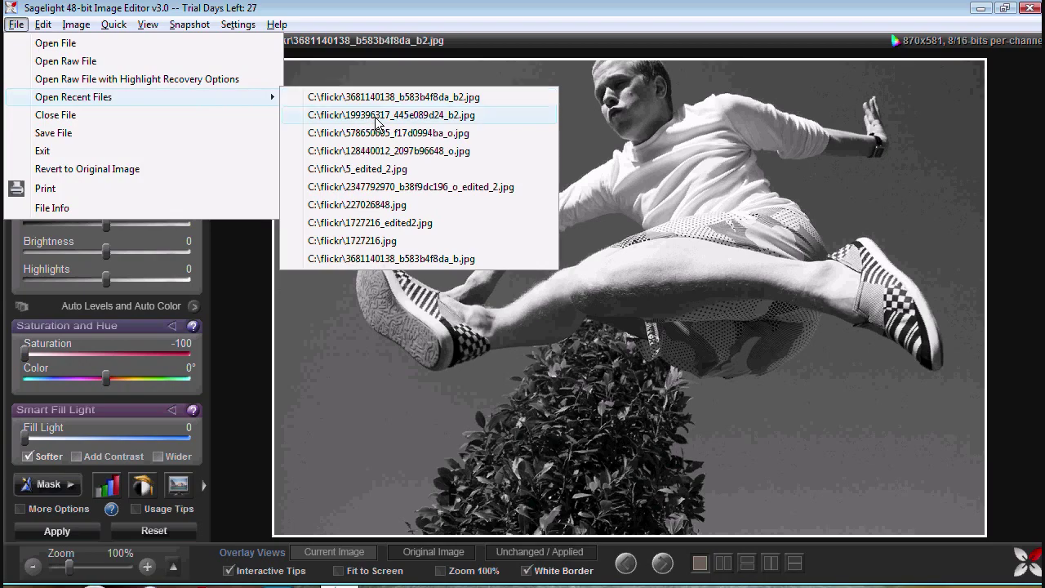
Open the recent blonde-woman portrait and paint a Brush Size 73 mask over her hair, face and hand.
click(381, 143)
click(590, 334)
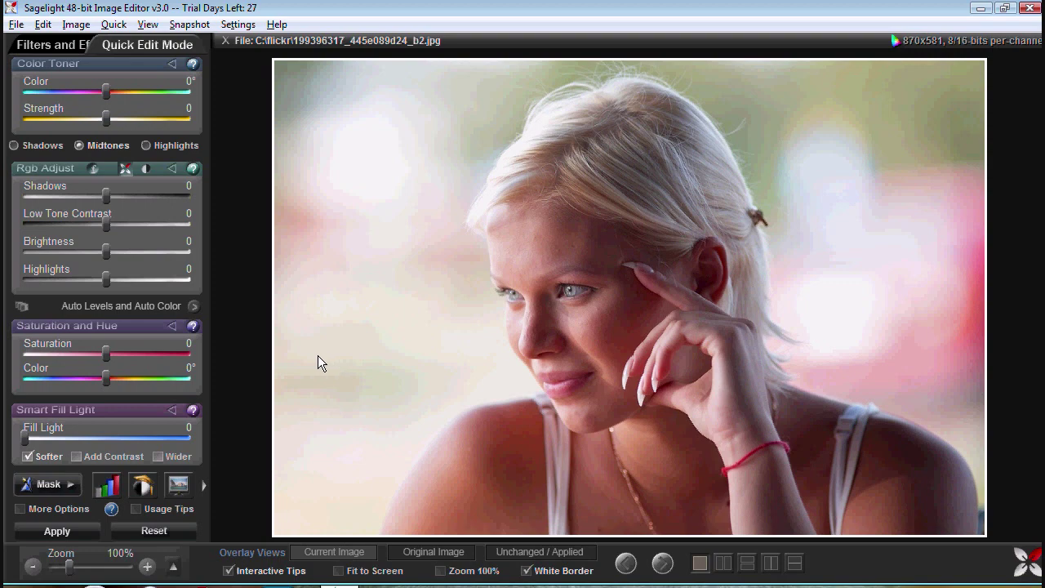
click(48, 485)
click(82, 536)
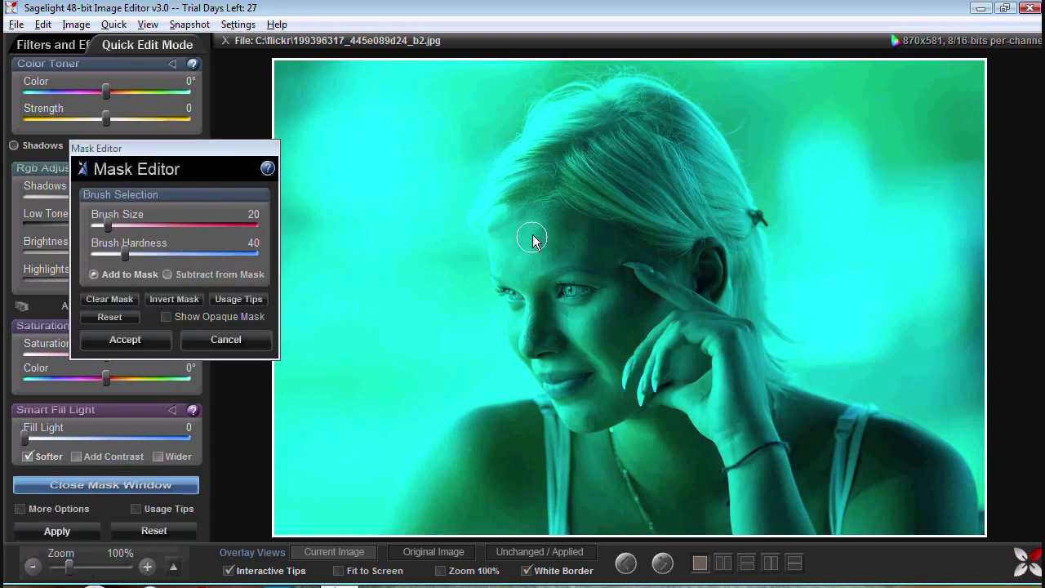
drag(107, 227, 151, 226)
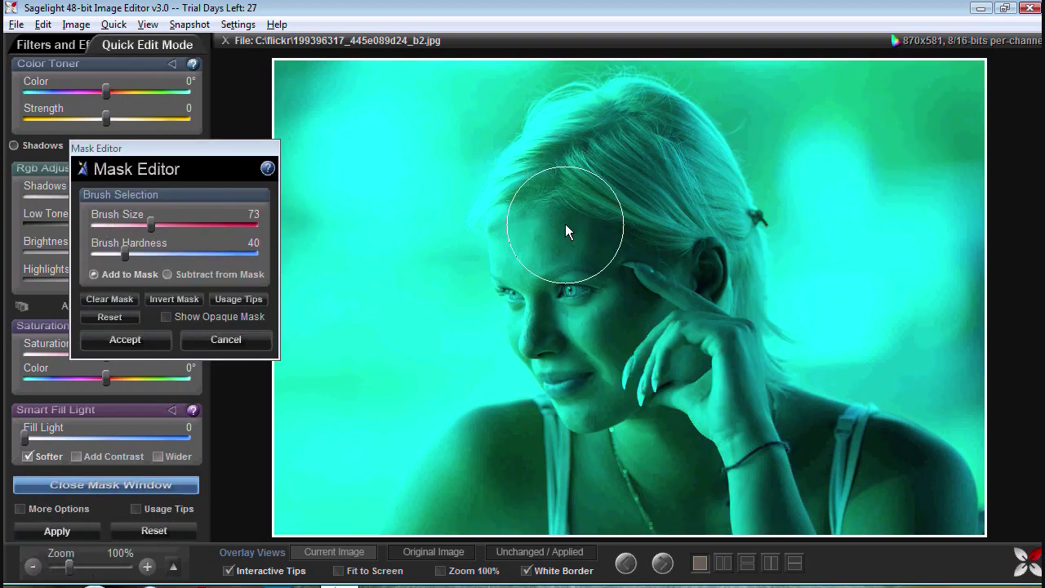
mouse_move(566, 225)
mouse_down()
mouse_move(517, 366)
mouse_move(829, 506)
mouse_move(853, 482)
mouse_up()
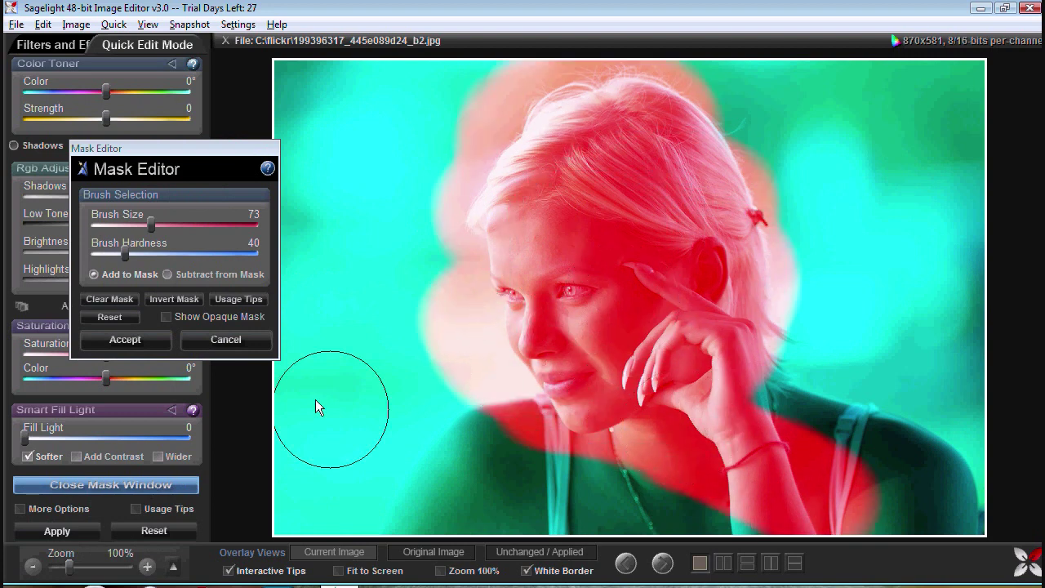
click(196, 275)
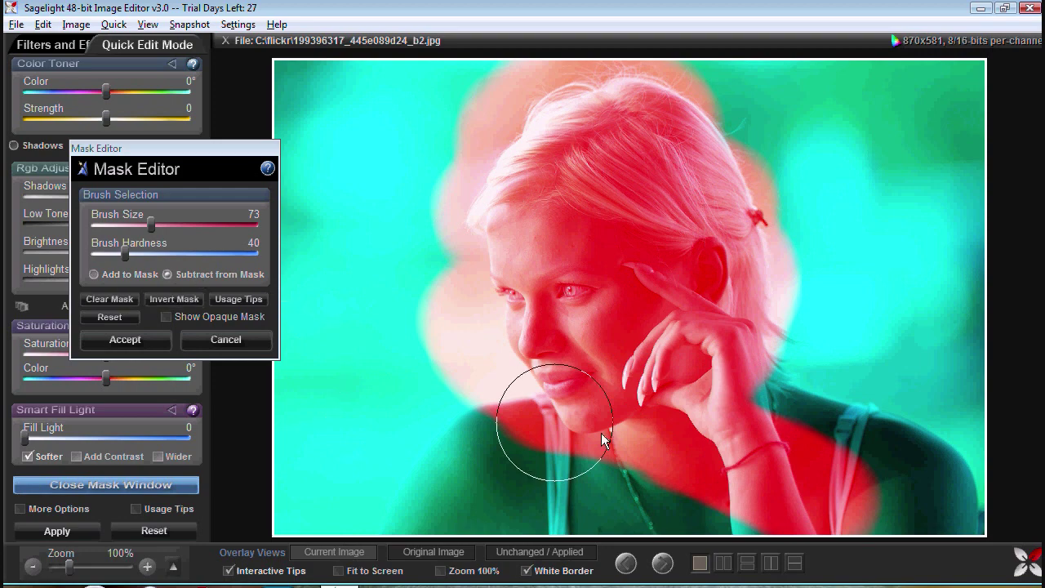
click(125, 339)
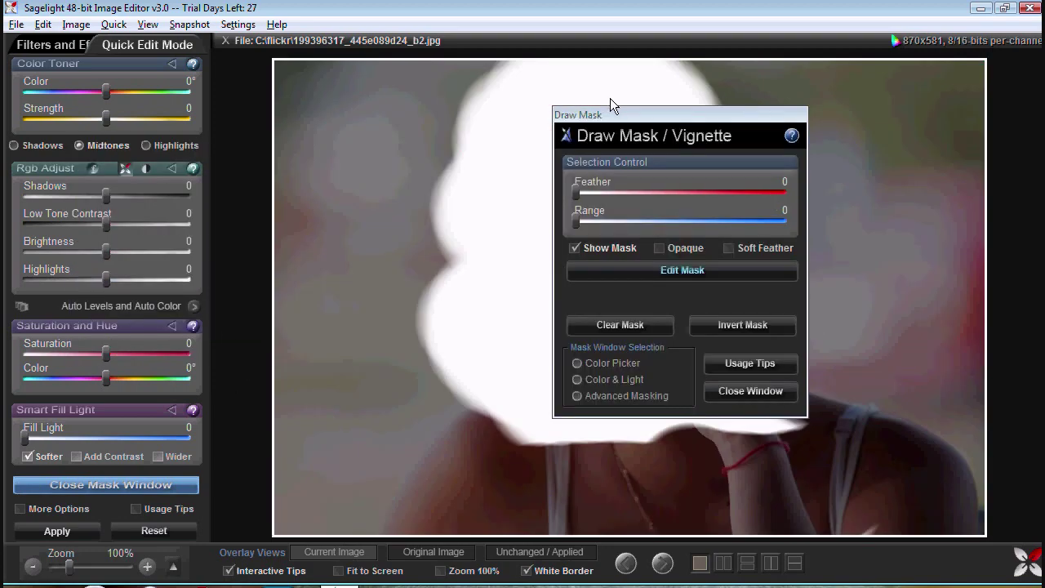
Invert the mask, lower Brightness for a vignette, and raise Feather to about 95.
drag(621, 114, 779, 222)
drag(730, 297, 790, 309)
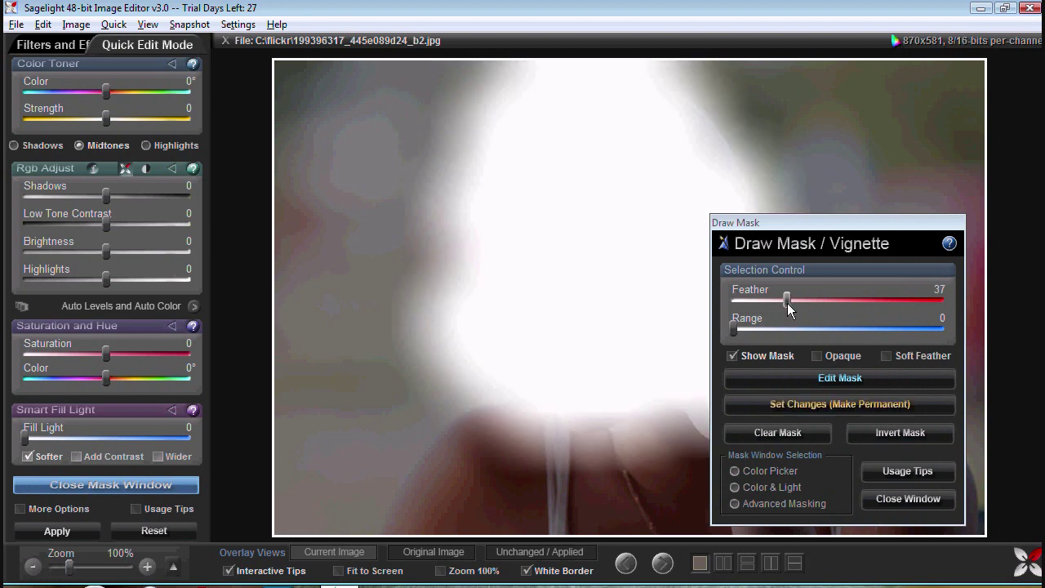
drag(733, 328, 876, 329)
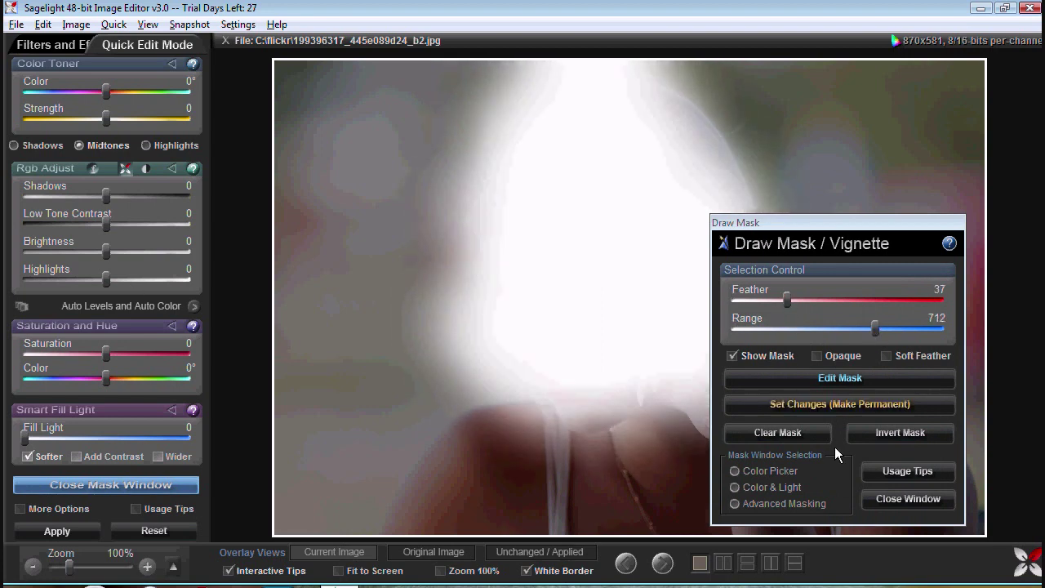
click(919, 438)
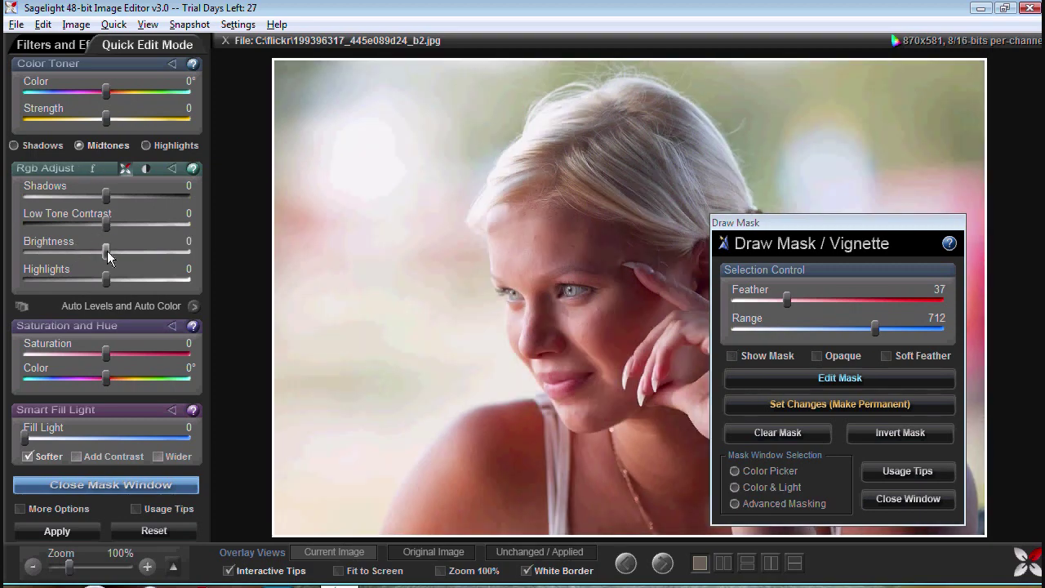
drag(106, 252, 54, 253)
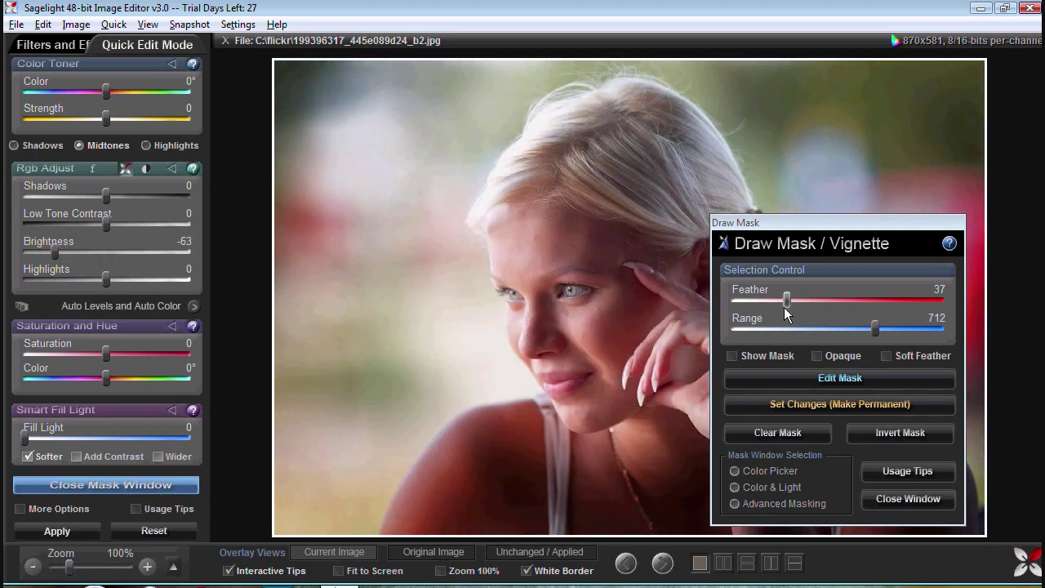
drag(785, 315, 840, 314)
drag(794, 218, 131, 44)
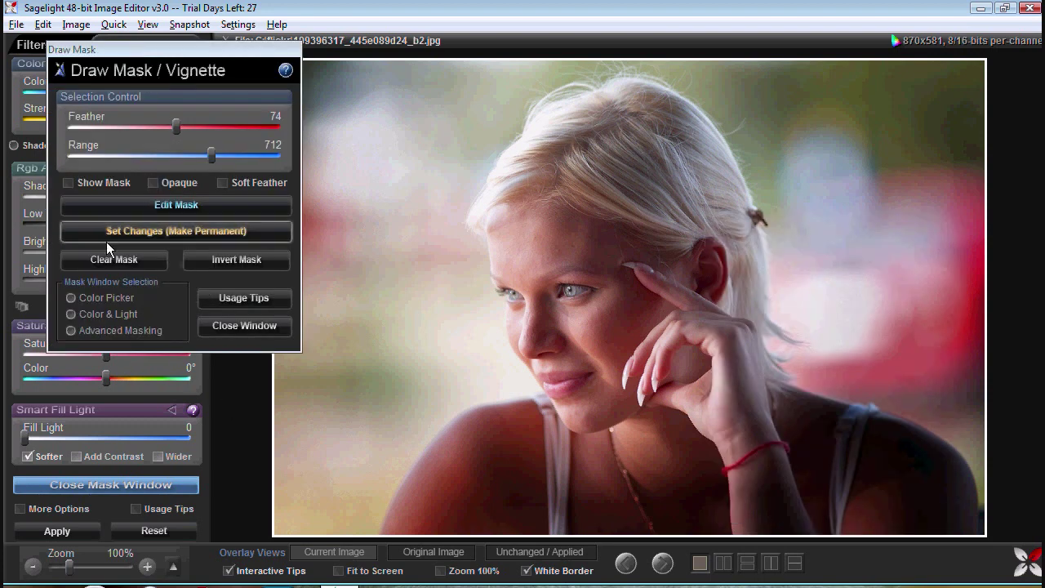
mouse_move(176, 127)
mouse_down()
mouse_move(152, 124)
mouse_move(212, 125)
mouse_up()
Compare Unchanged/Applied, close the mask window applying changes, then reset brightness.
click(516, 553)
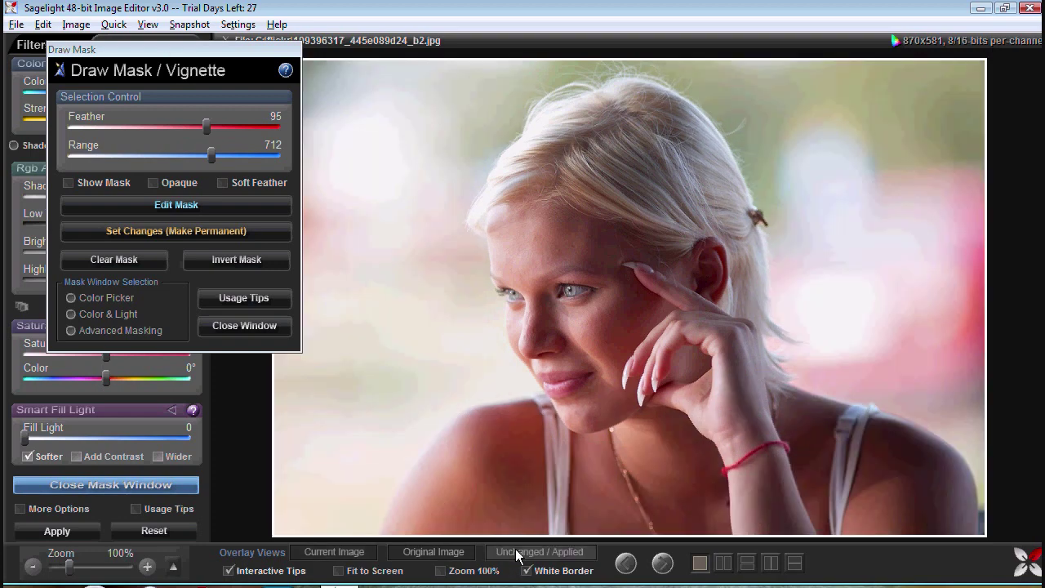
click(516, 555)
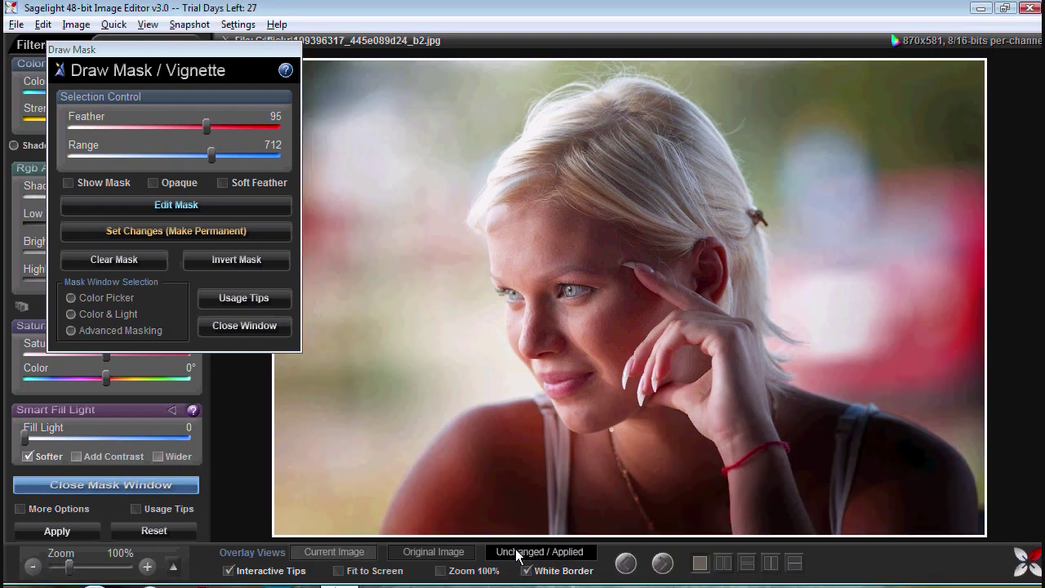
click(229, 325)
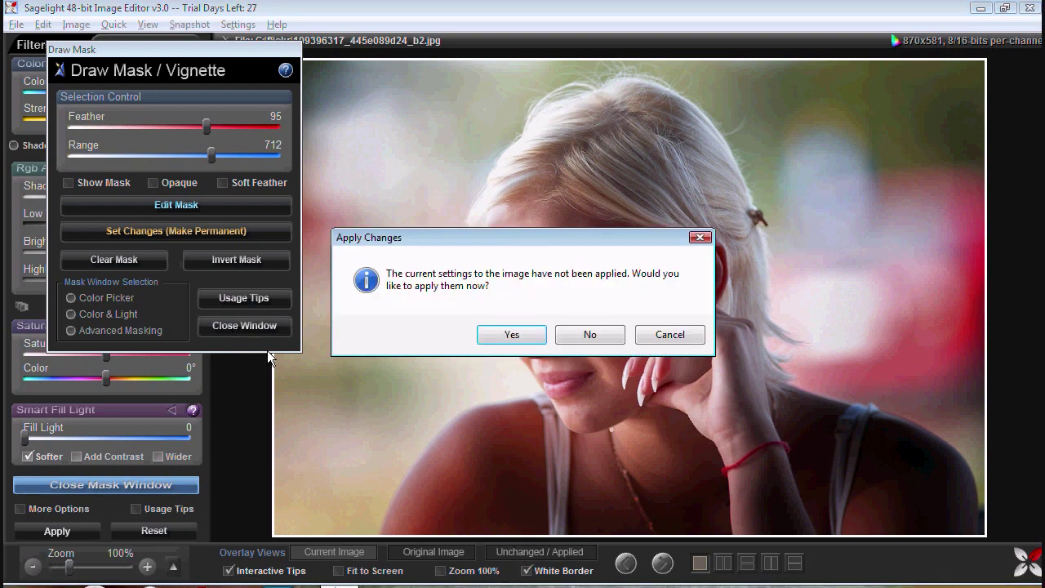
click(584, 339)
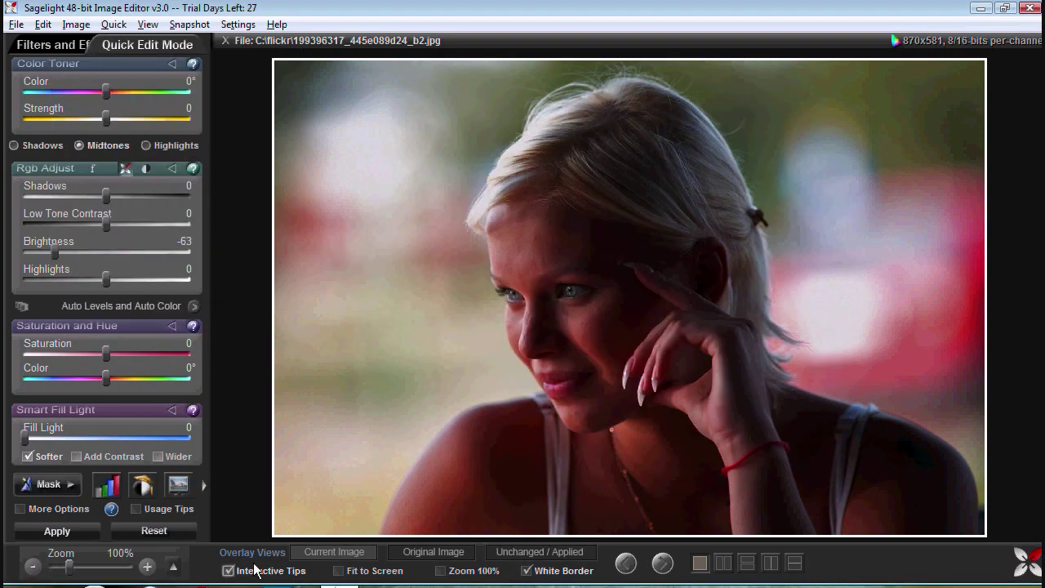
click(173, 530)
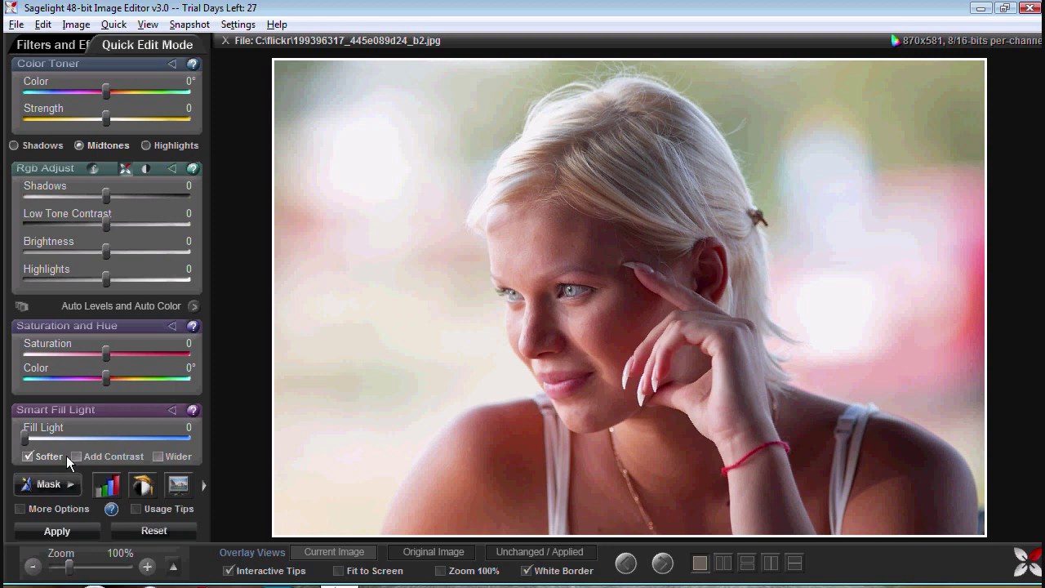
Reset the edits and paint a hand-drawn mask stroke beside the woman's face.
click(65, 509)
click(64, 520)
click(73, 571)
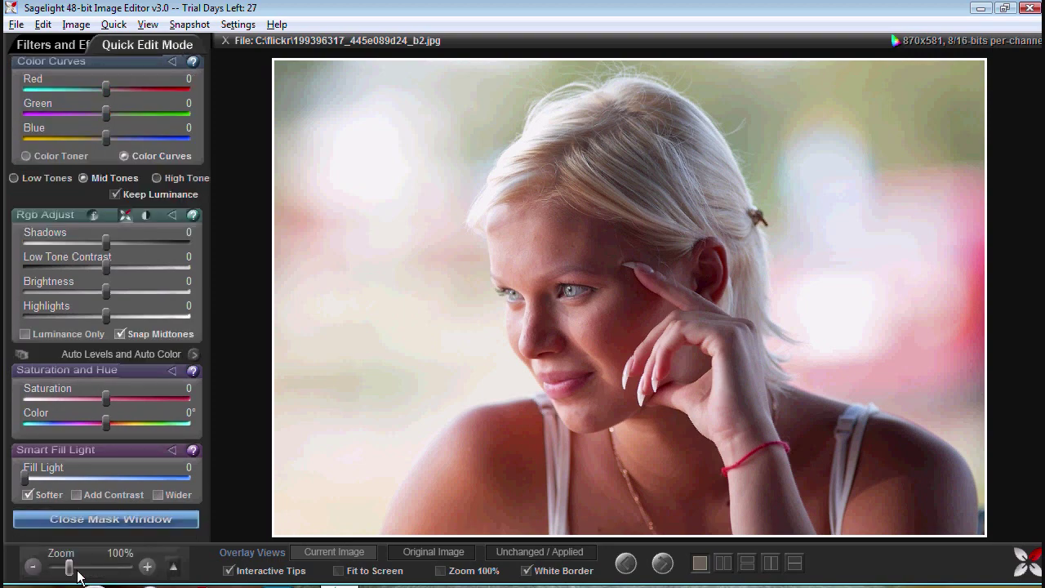
mouse_move(484, 299)
mouse_down()
mouse_move(494, 374)
mouse_move(530, 267)
mouse_up()
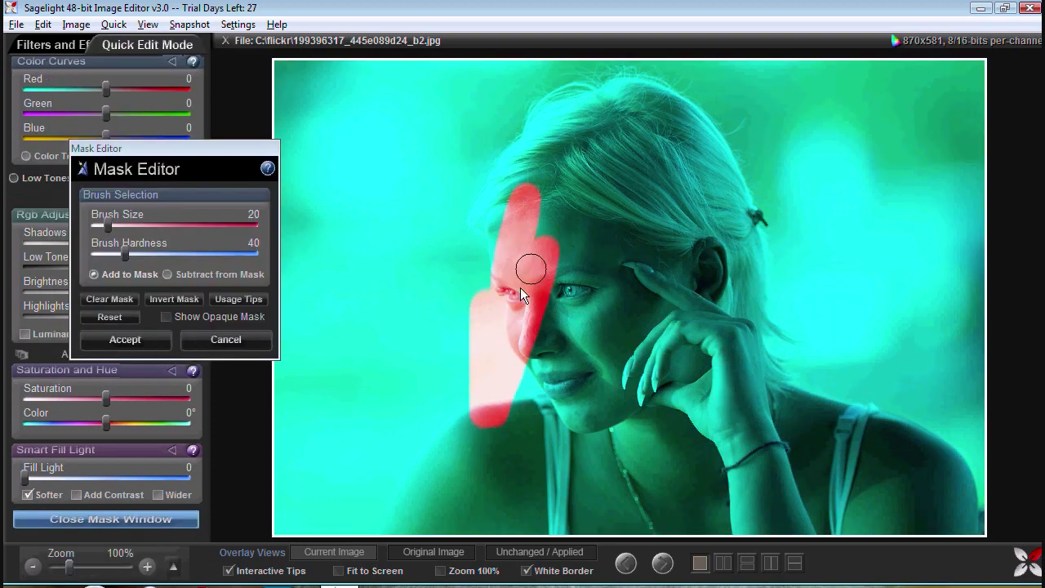
click(230, 339)
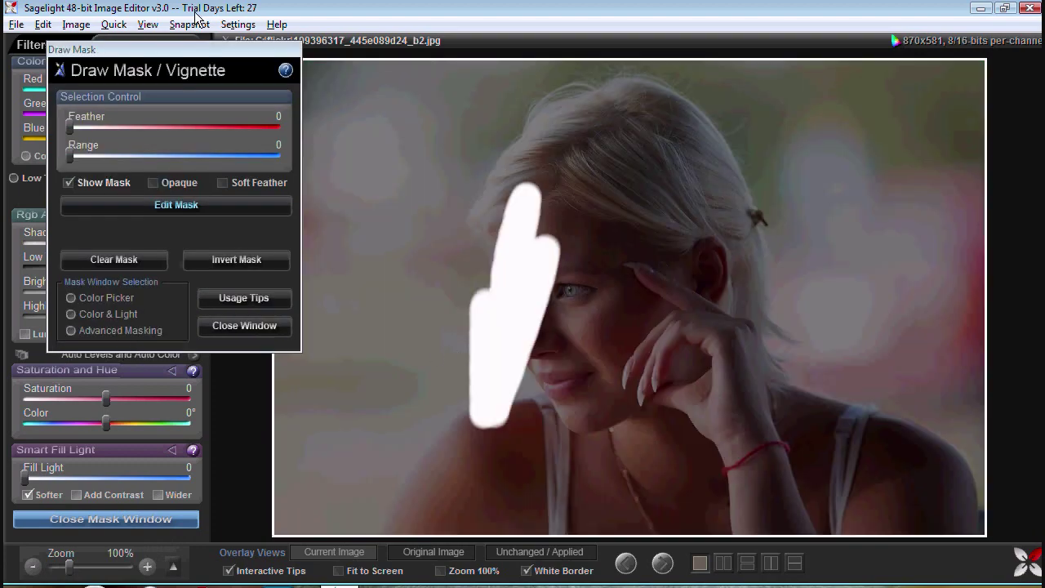
Drop Shadows and Low Tone Contrast to minimum in the mask, then discard the mask unapplied.
drag(170, 70, 301, 76)
click(207, 192)
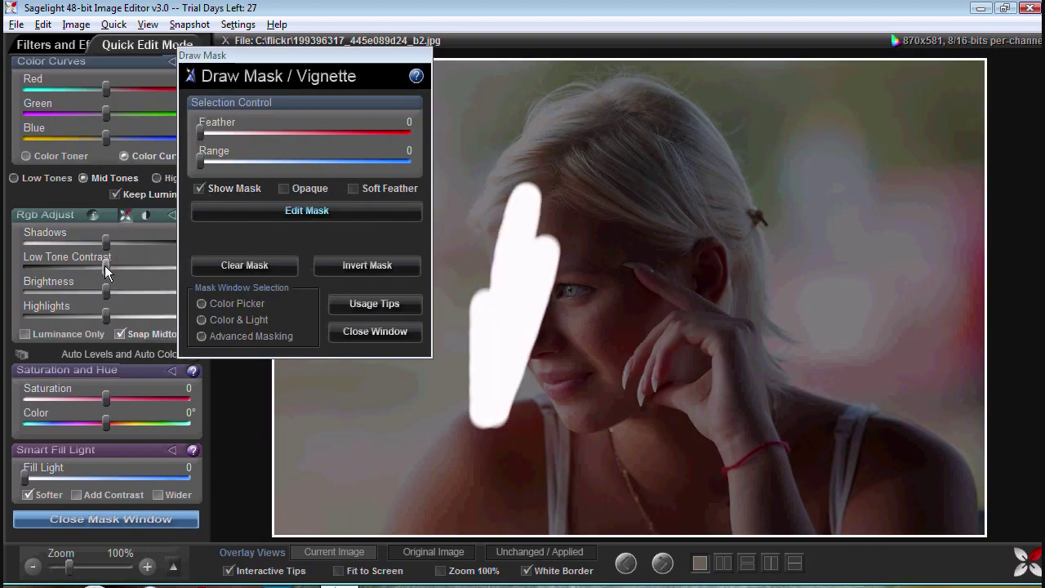
drag(106, 268, 33, 267)
drag(106, 242, 26, 243)
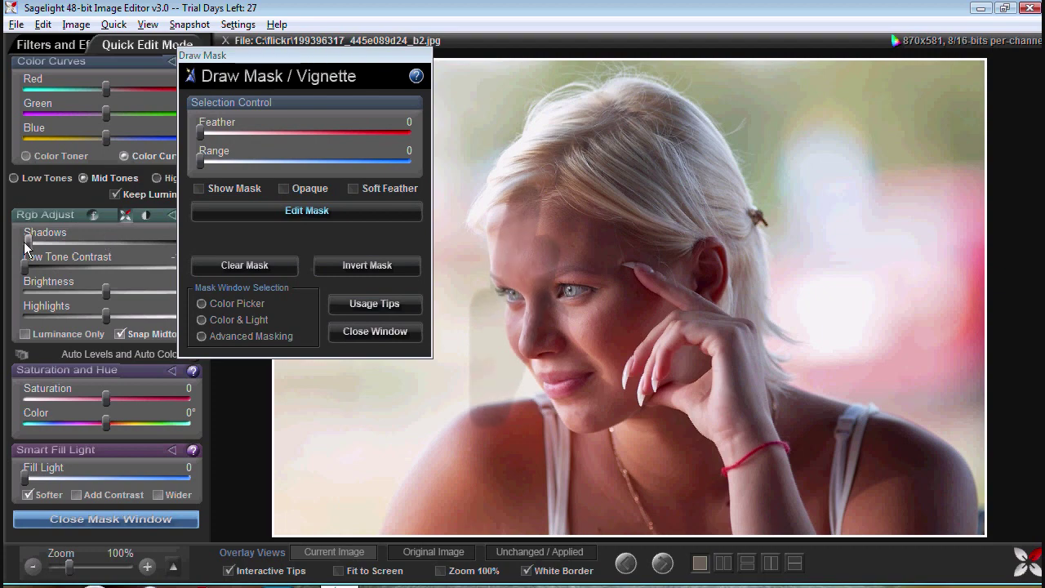
click(371, 332)
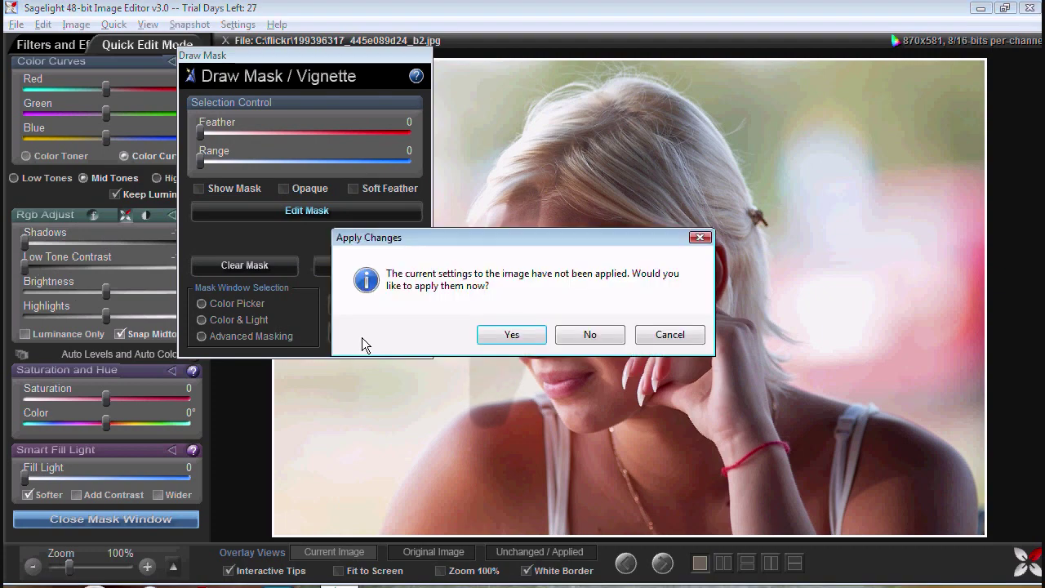
click(589, 334)
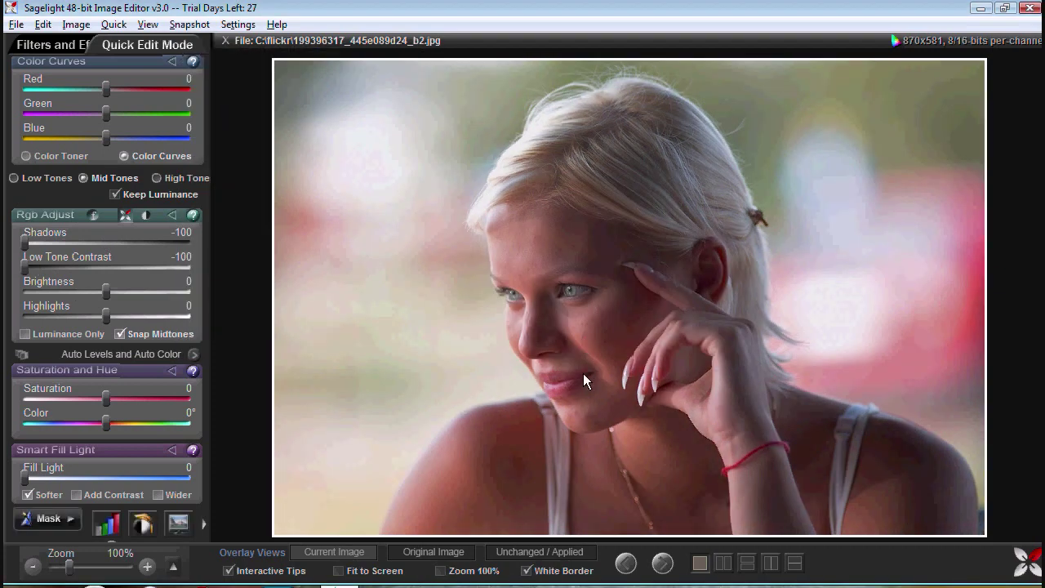
click(63, 527)
Desaturate all but the portrait's reds via an inverted 357° Color Picker mask with narrowed Range.
click(7, 549)
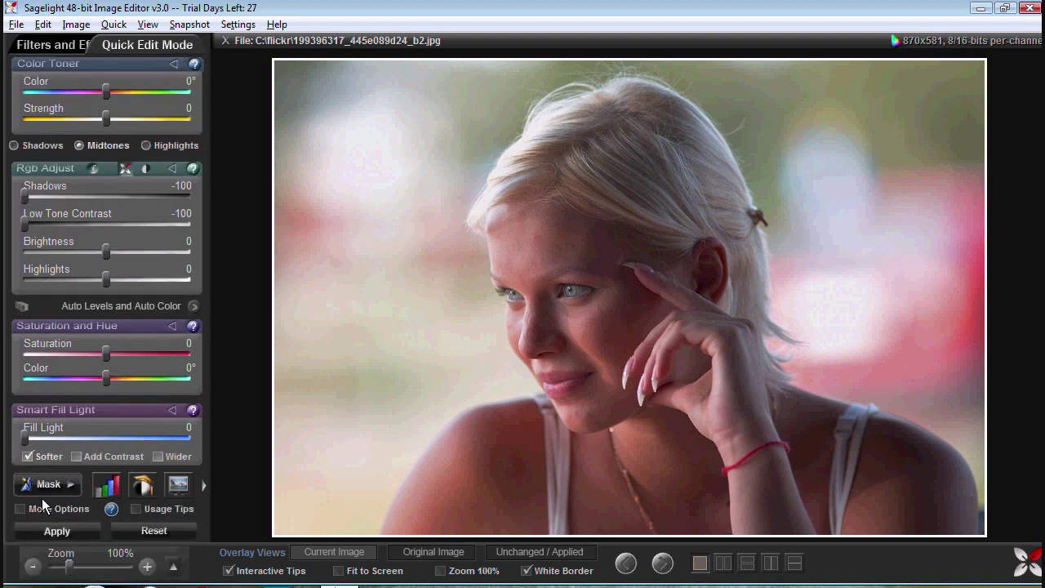
click(134, 530)
click(571, 382)
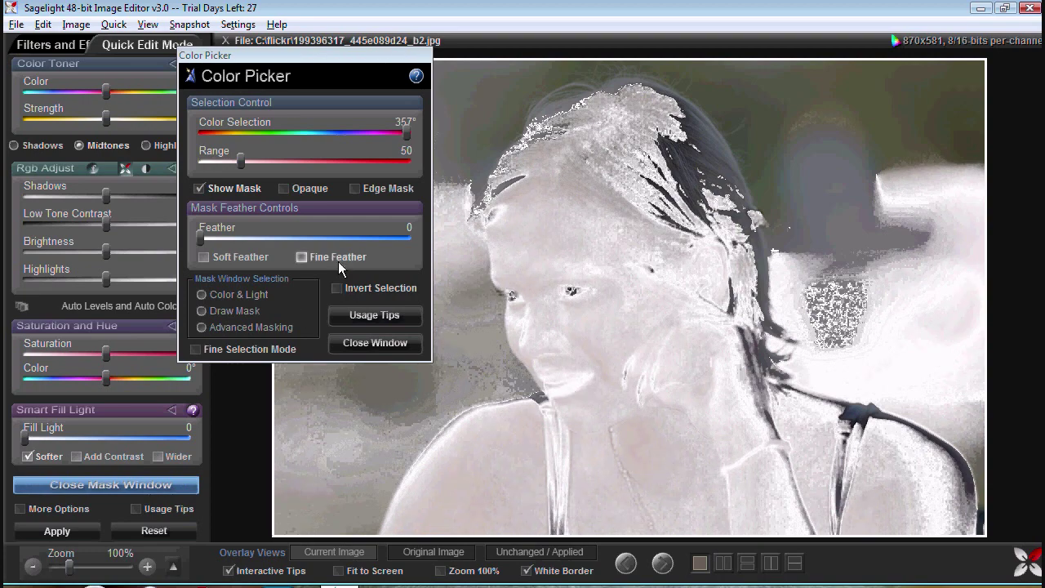
click(336, 288)
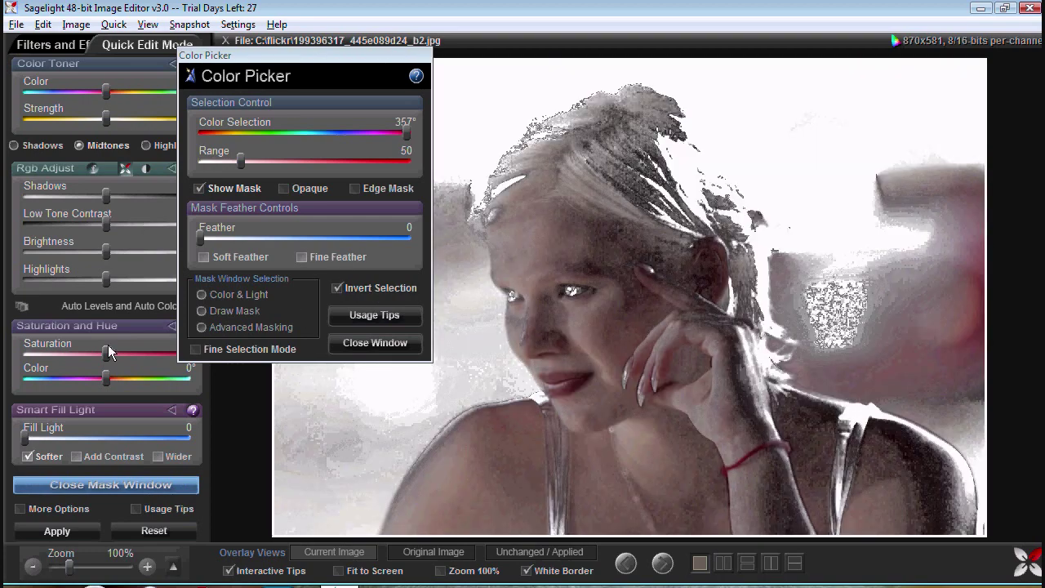
drag(109, 353, 23, 356)
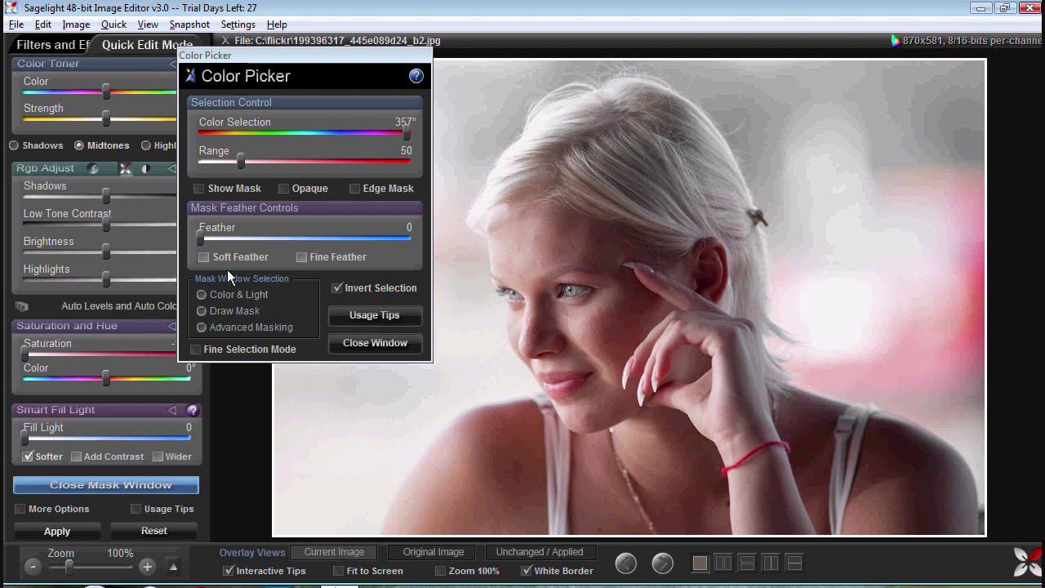
mouse_move(242, 162)
mouse_down()
mouse_move(209, 166)
mouse_move(219, 166)
mouse_up()
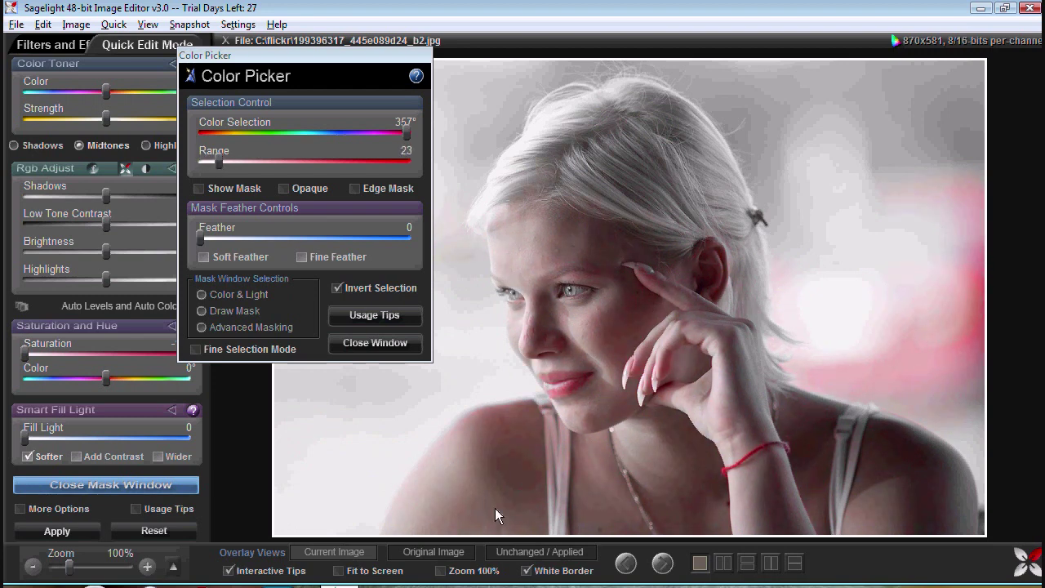
click(517, 549)
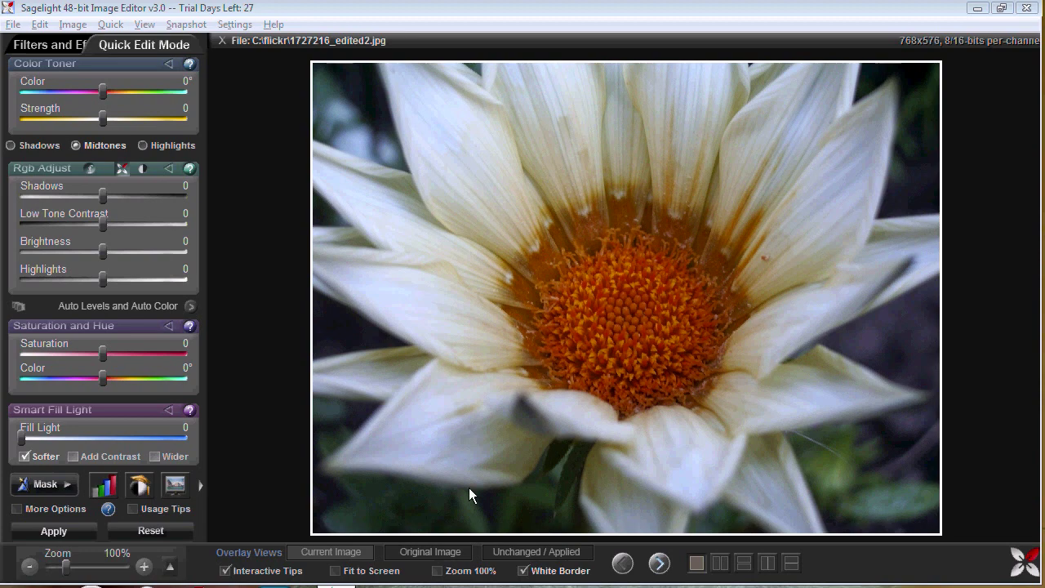
Apply Auto Levels and Auto Color using the Auto-Color level type with Harsh clipping.
click(143, 308)
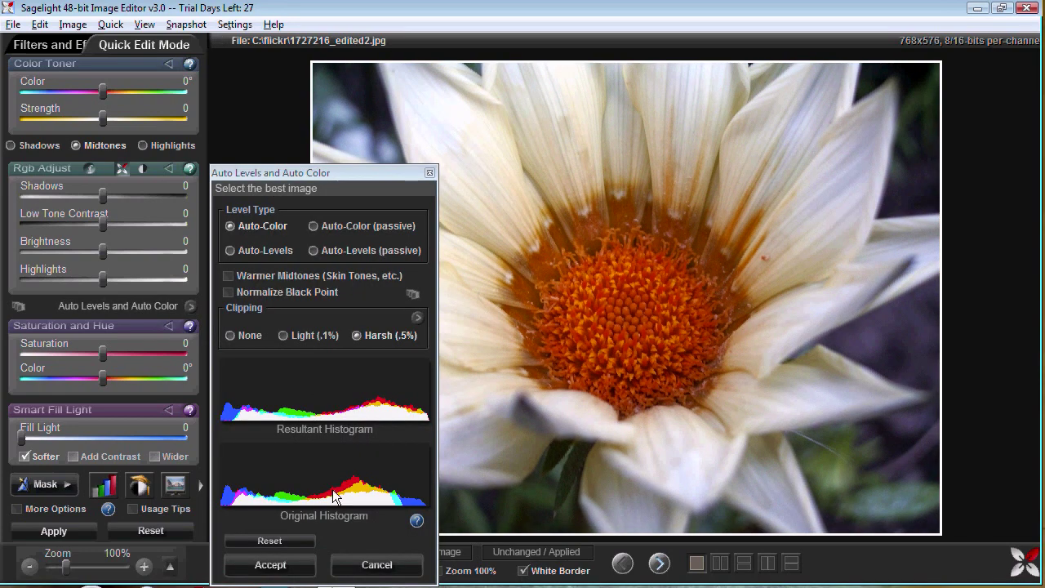
click(313, 542)
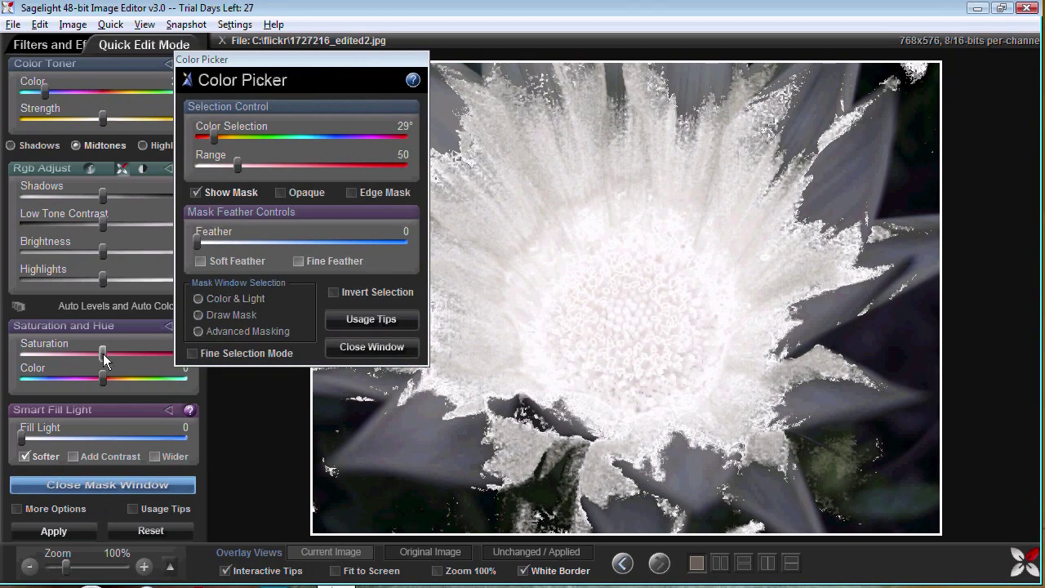
Shift the 29° hue selection to Color 180, turning the centre cyan-blue, and show the mask opaque.
drag(102, 379, 74, 379)
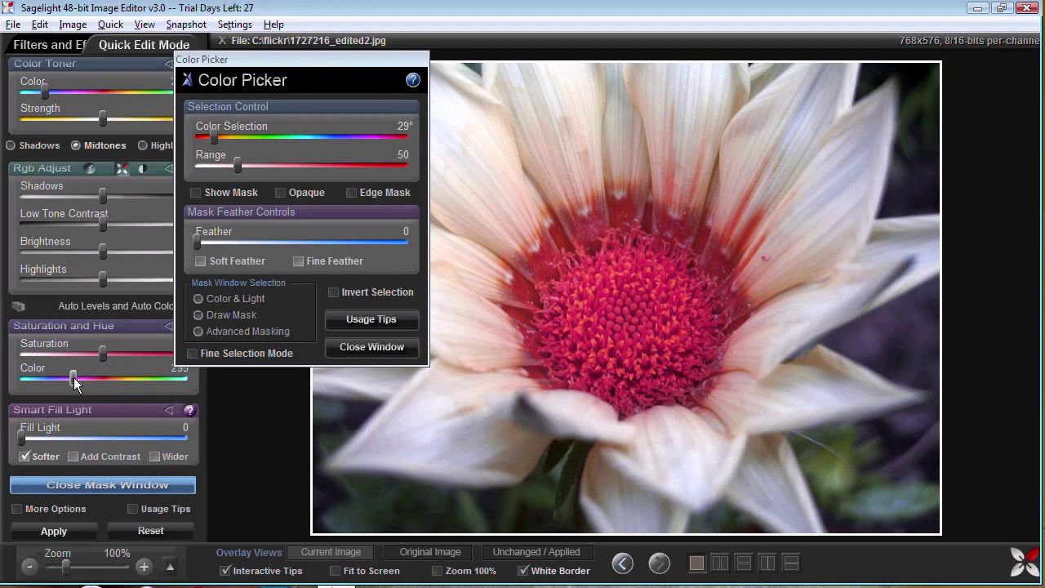
drag(74, 379, 20, 379)
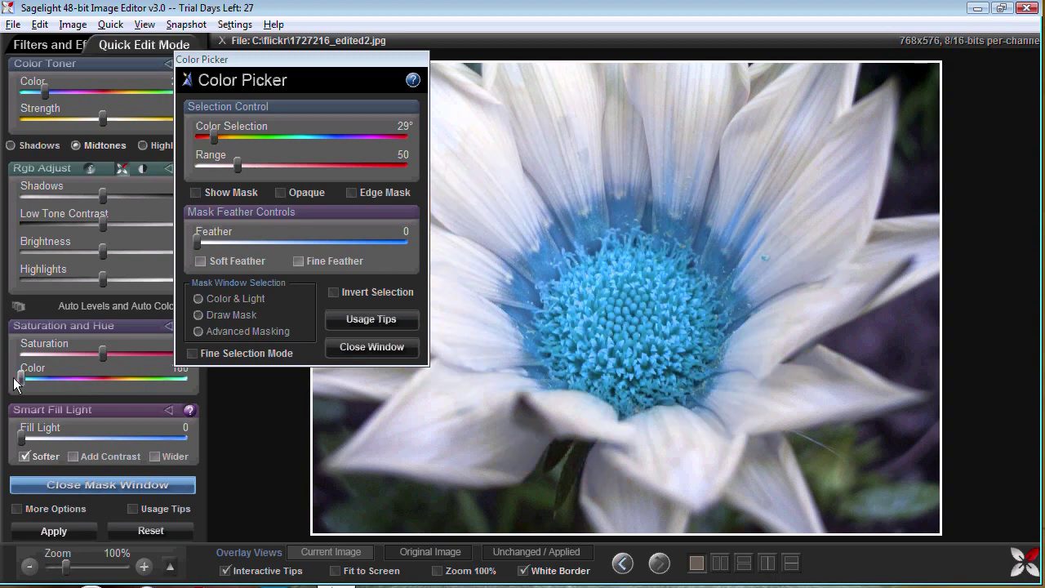
click(281, 193)
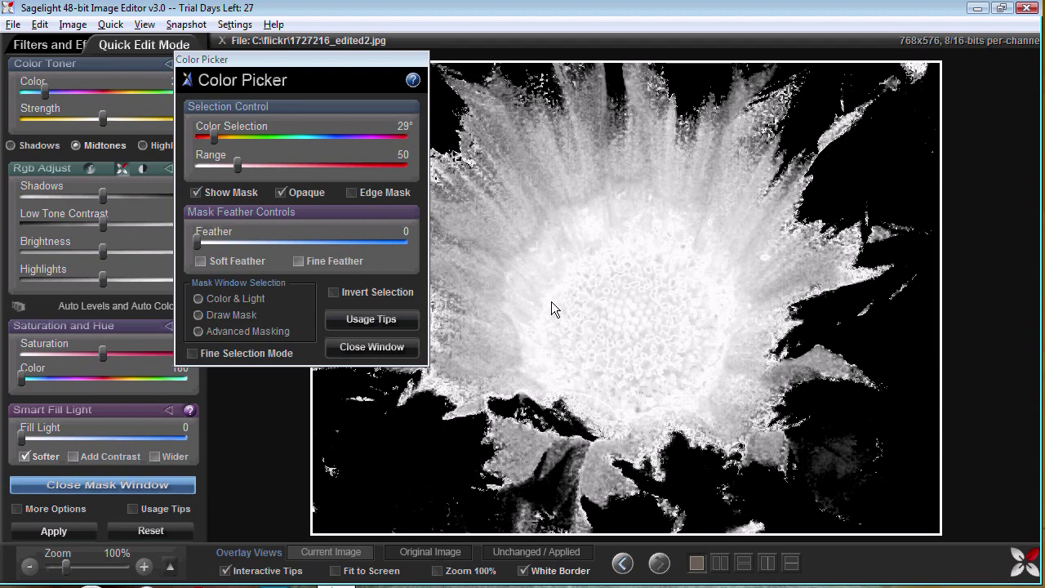
Set Color Selection 26°, Range 81 and Feather 9 with Color kept at 180, then close the mask.
click(552, 302)
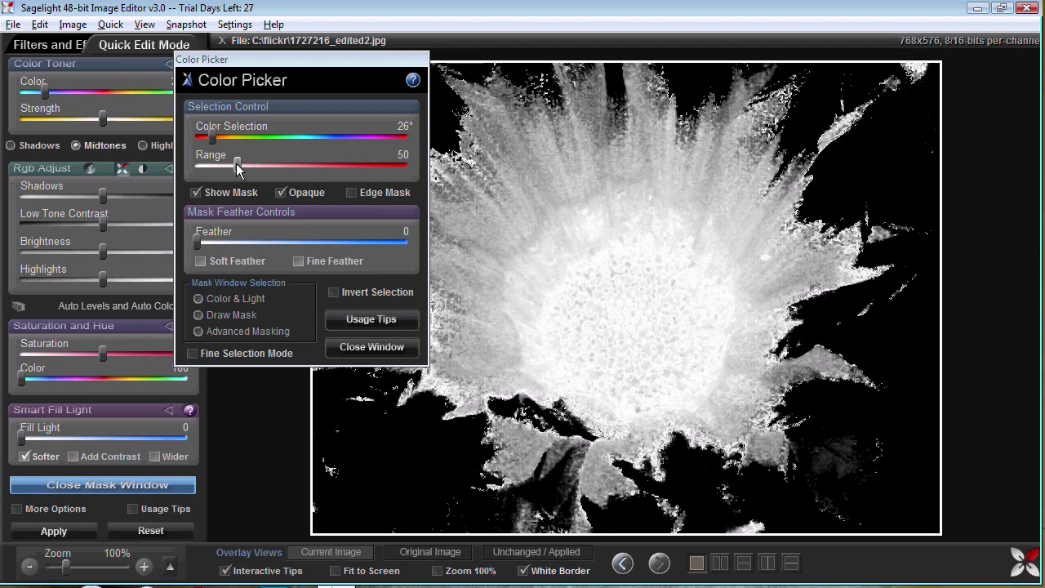
mouse_move(27, 376)
mouse_down()
mouse_move(96, 380)
mouse_move(21, 378)
mouse_up()
drag(237, 165, 203, 176)
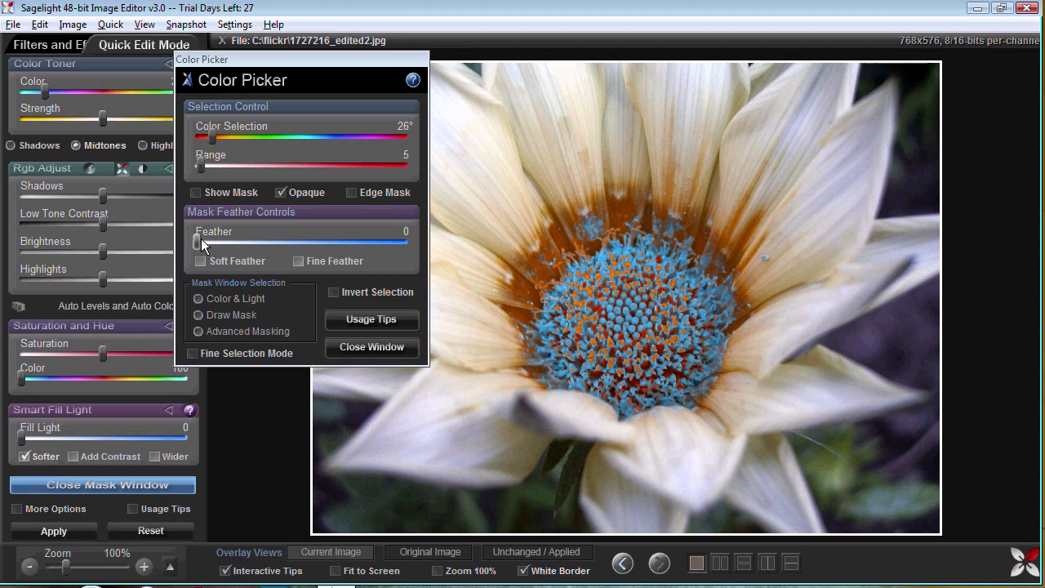
drag(199, 242, 211, 242)
drag(206, 159, 263, 163)
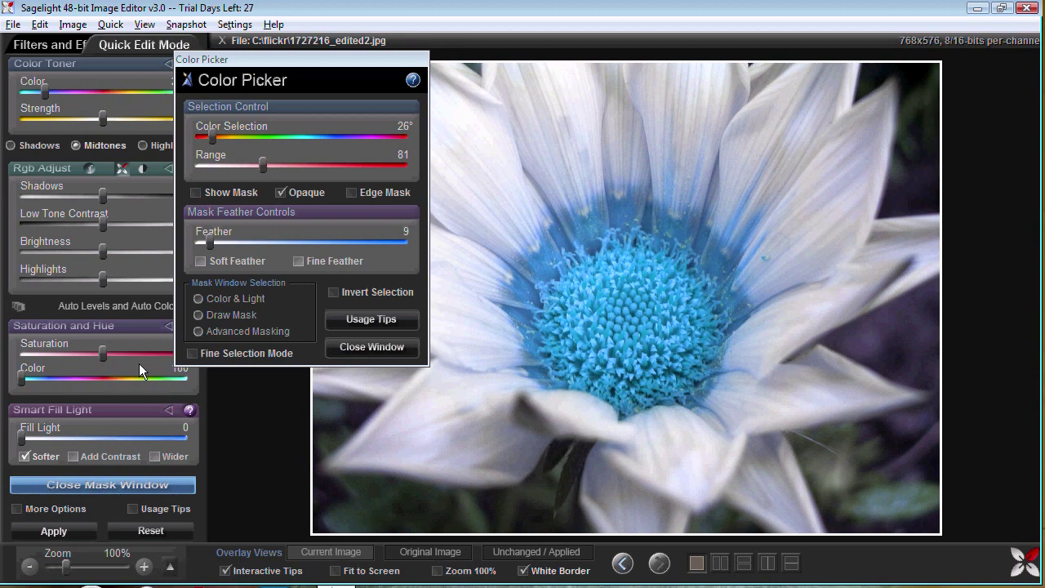
click(351, 350)
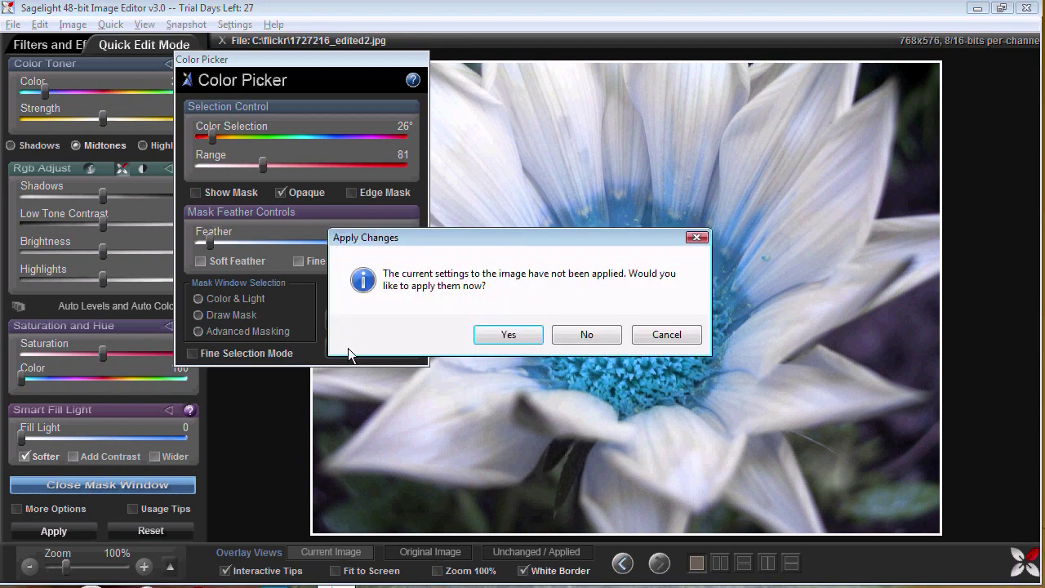
Discard the unapplied blue recolour and compare the unedited and applied flower photo.
click(574, 339)
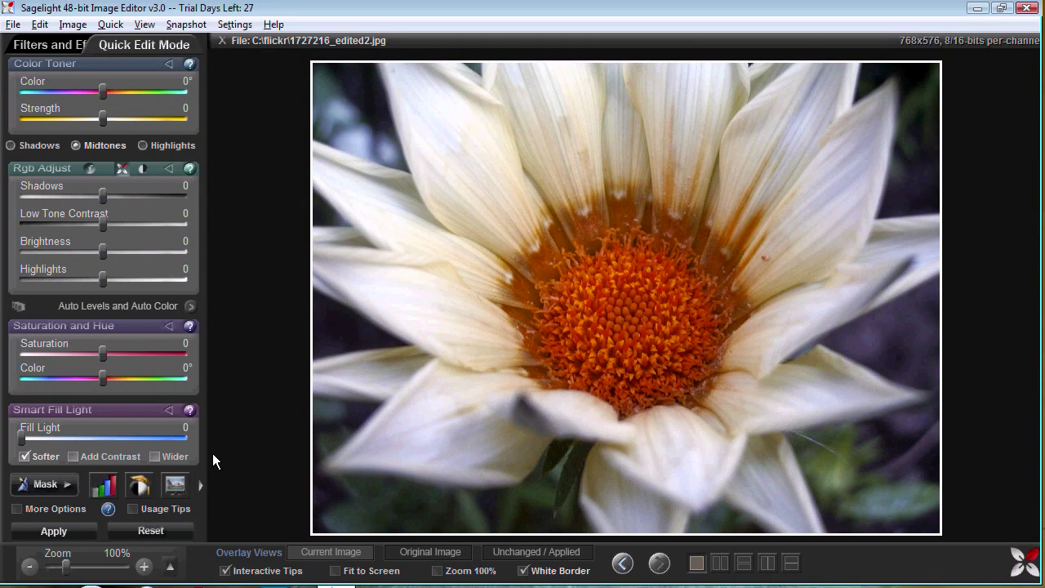
click(513, 553)
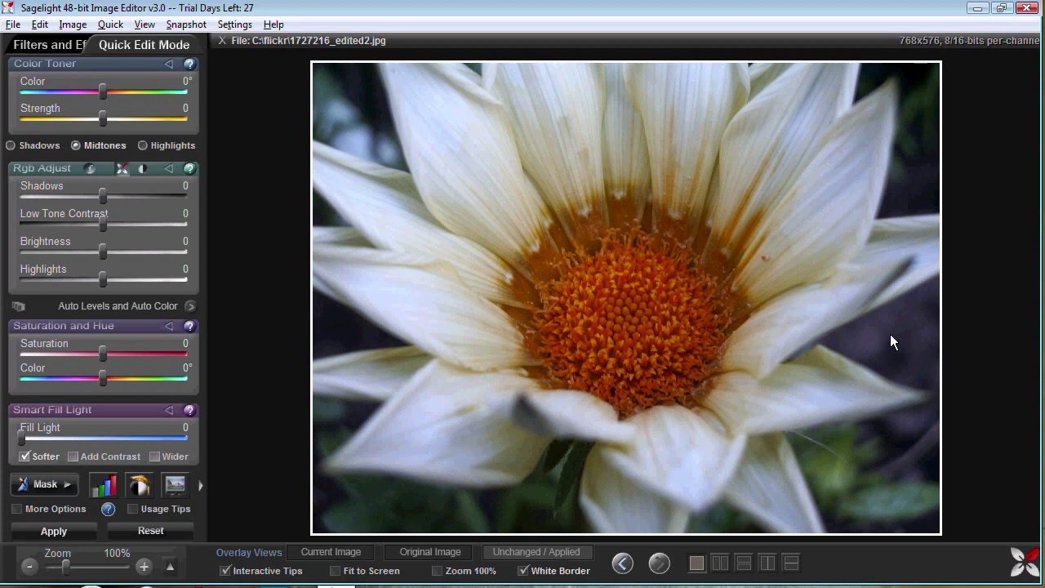
click(526, 552)
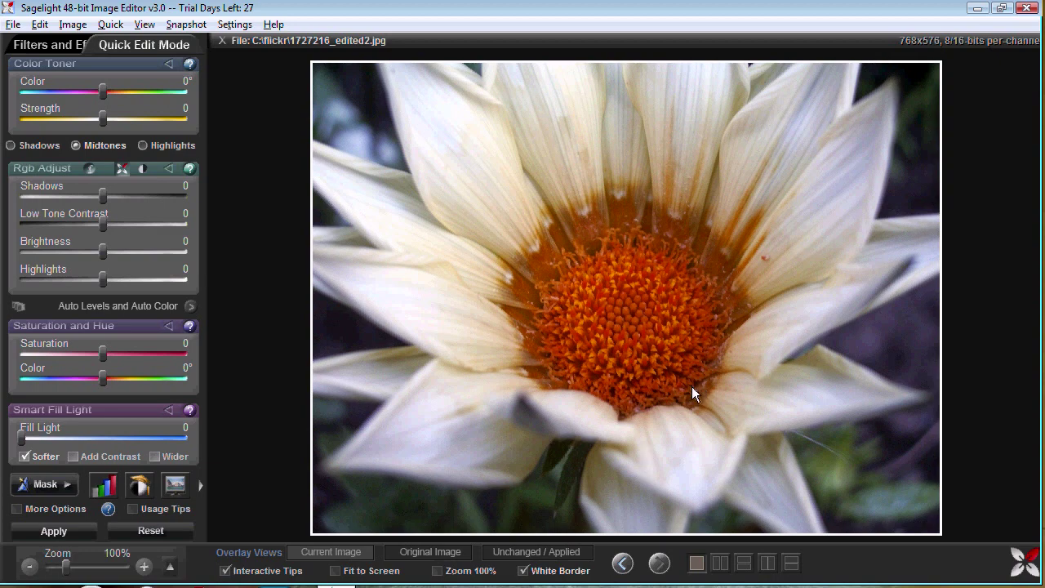
click(894, 344)
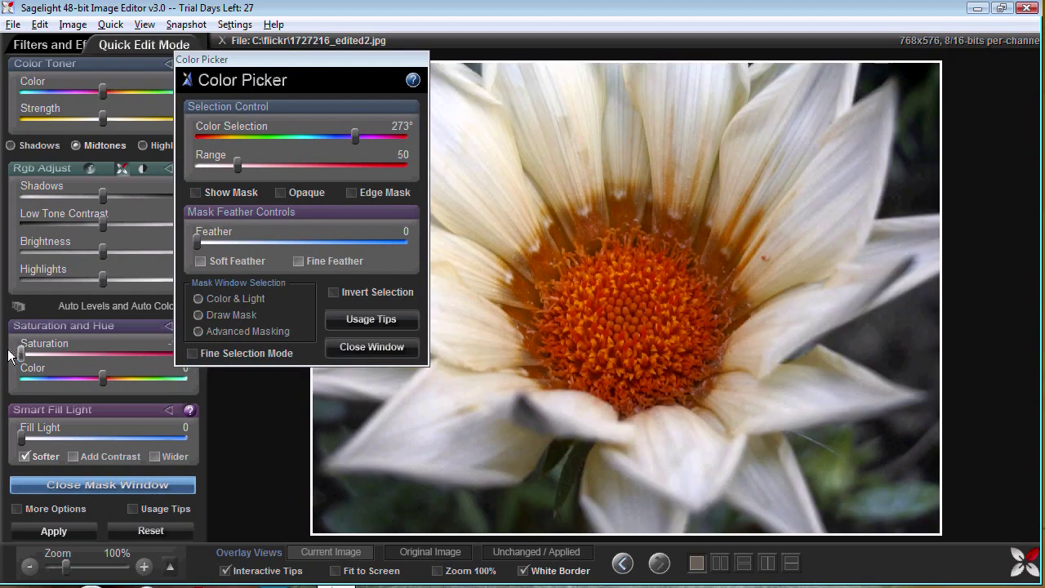
drag(11, 353, 105, 353)
drag(102, 91, 44, 93)
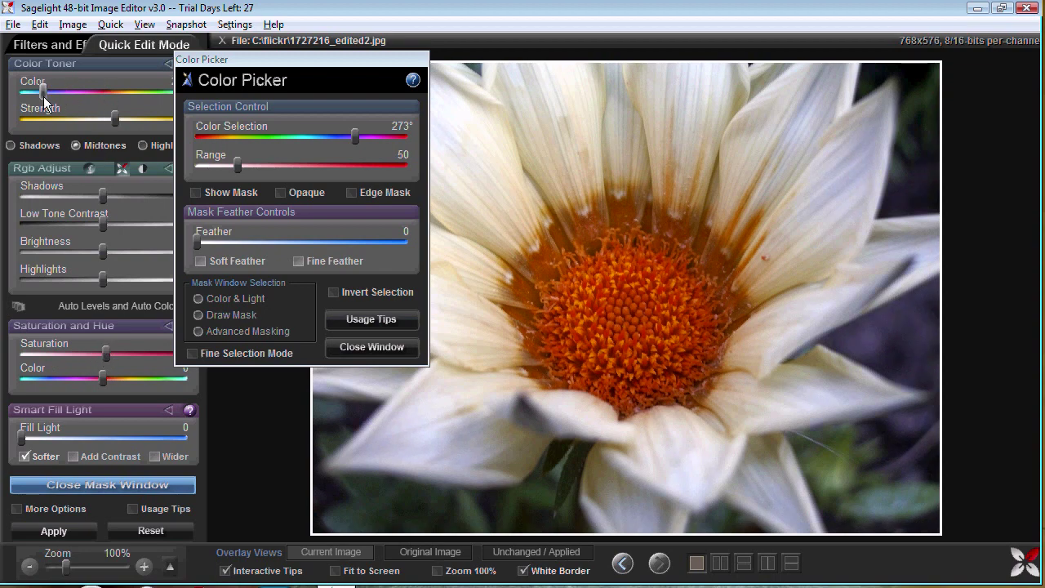
drag(114, 119, 20, 119)
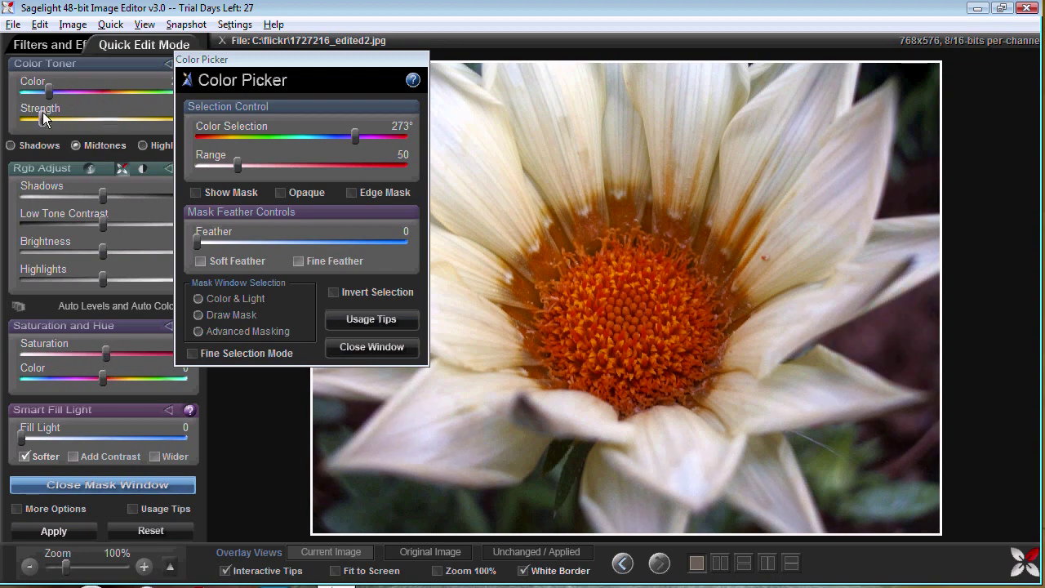
drag(60, 90, 65, 90)
drag(102, 196, 47, 196)
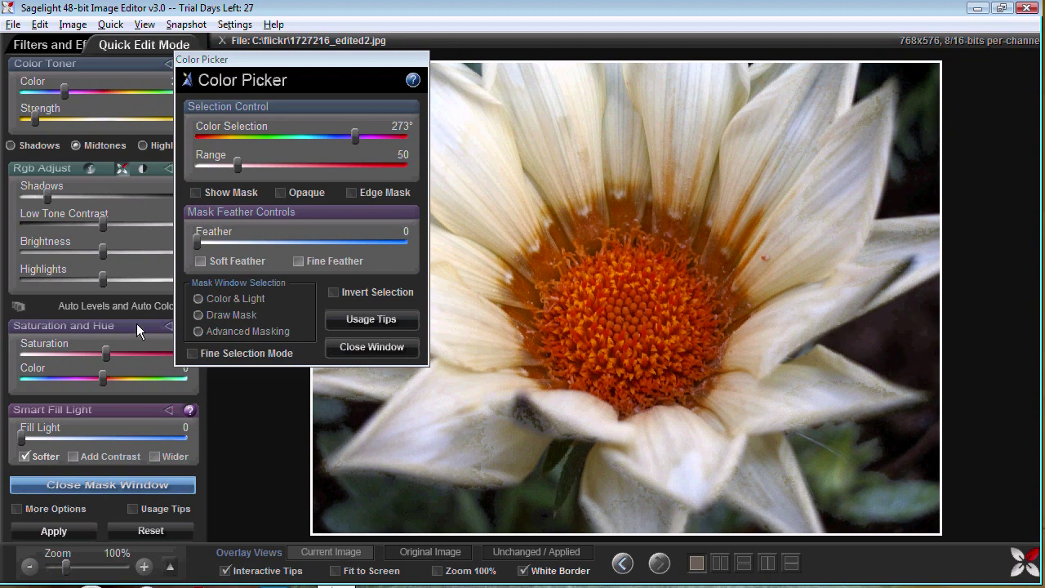
drag(196, 243, 206, 243)
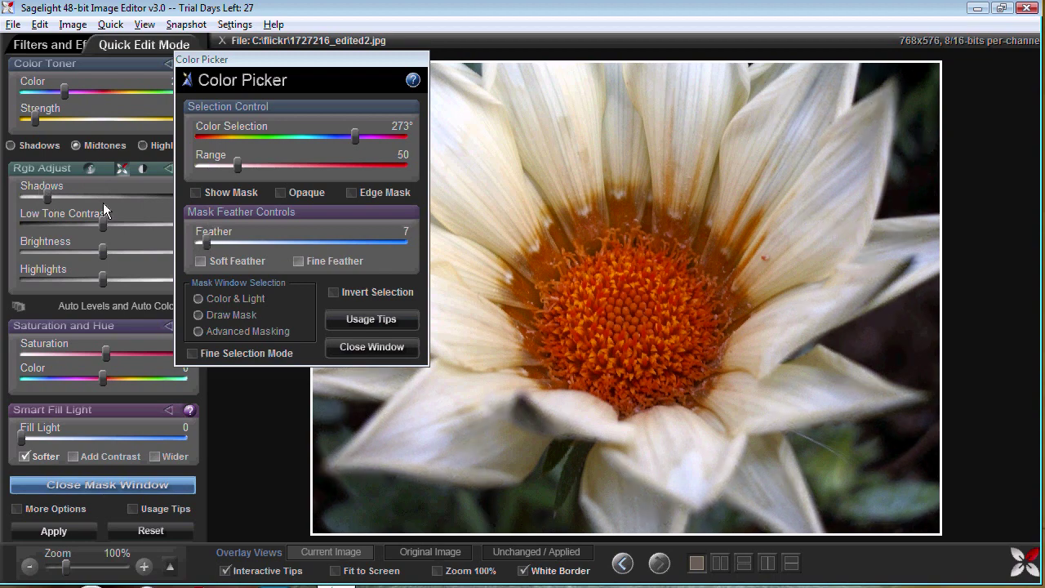
drag(48, 196, 101, 196)
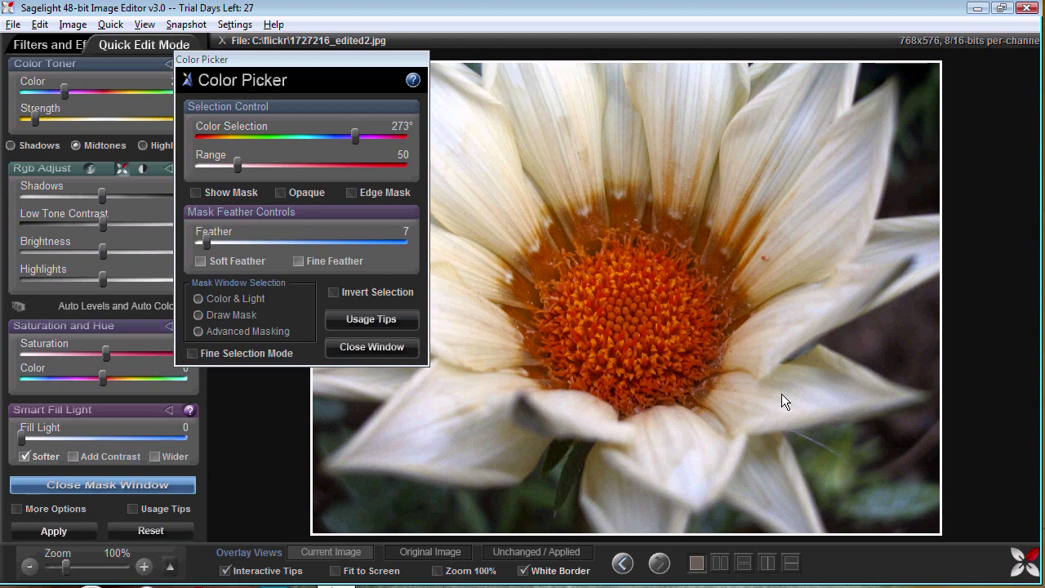
click(412, 347)
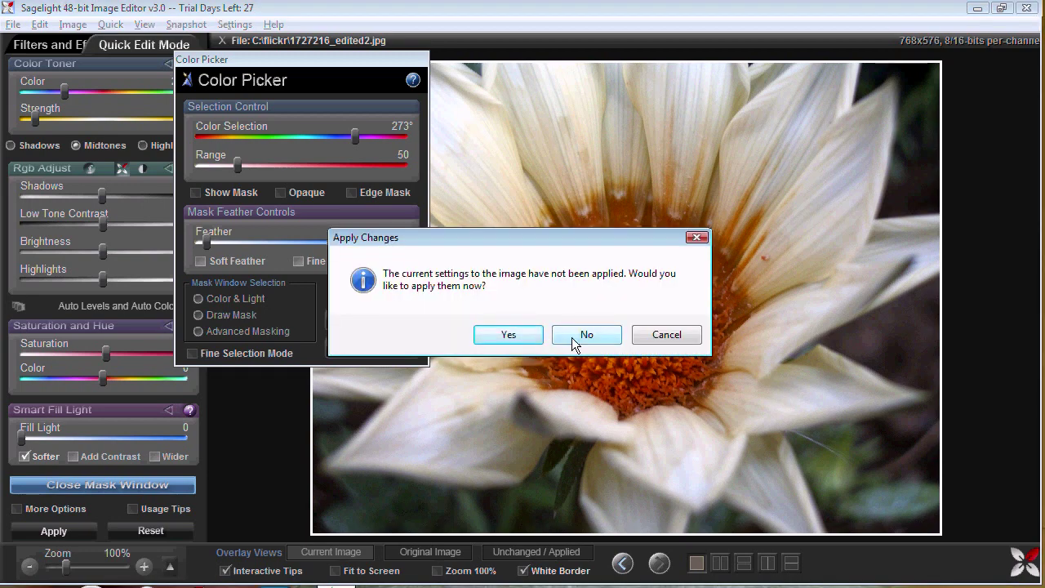
click(572, 337)
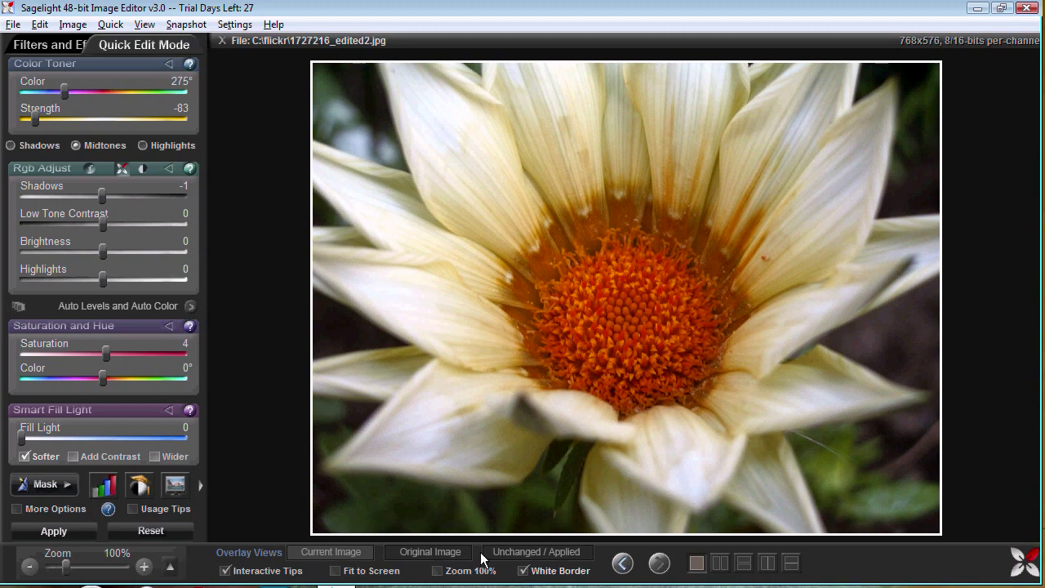
click(167, 533)
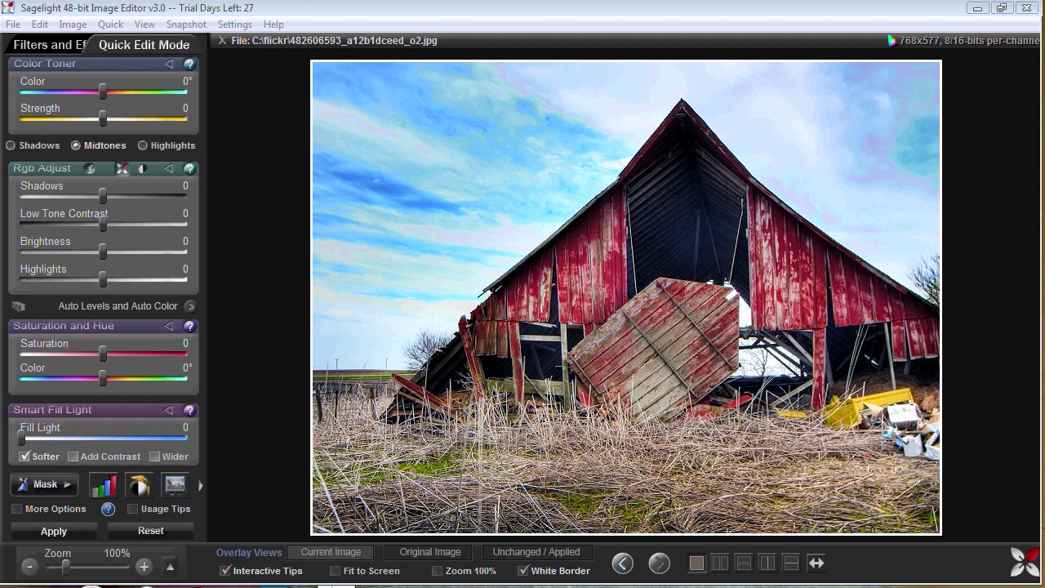
Open and close the Mask dropdown, then bring up the Filters and Effects list.
click(69, 483)
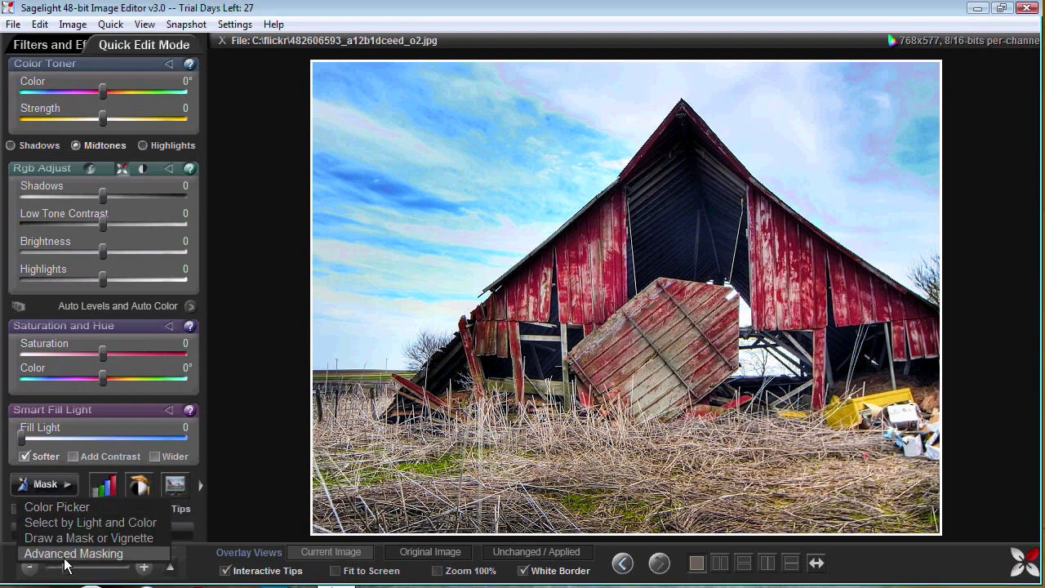
click(66, 487)
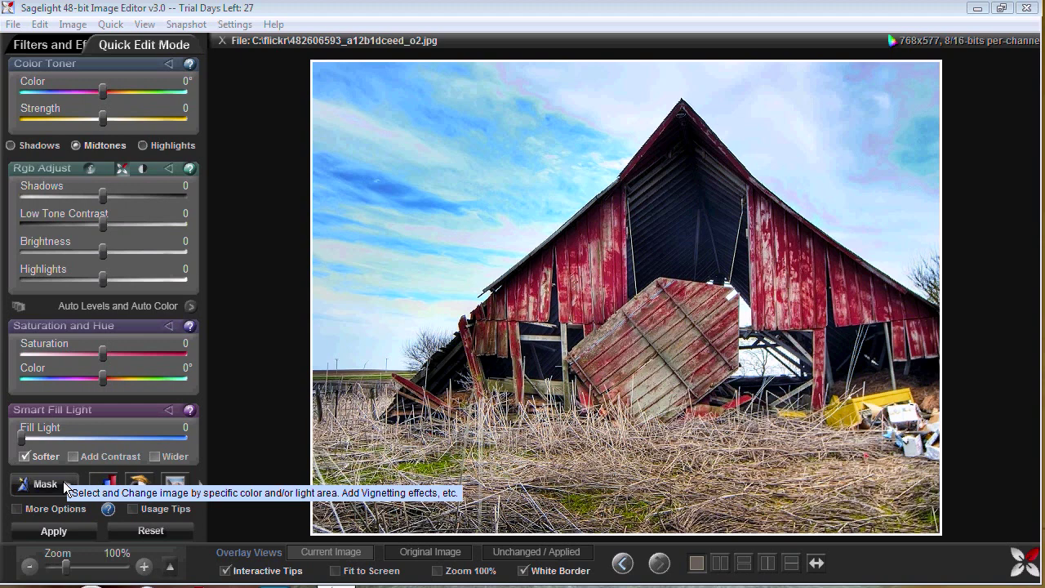
click(54, 44)
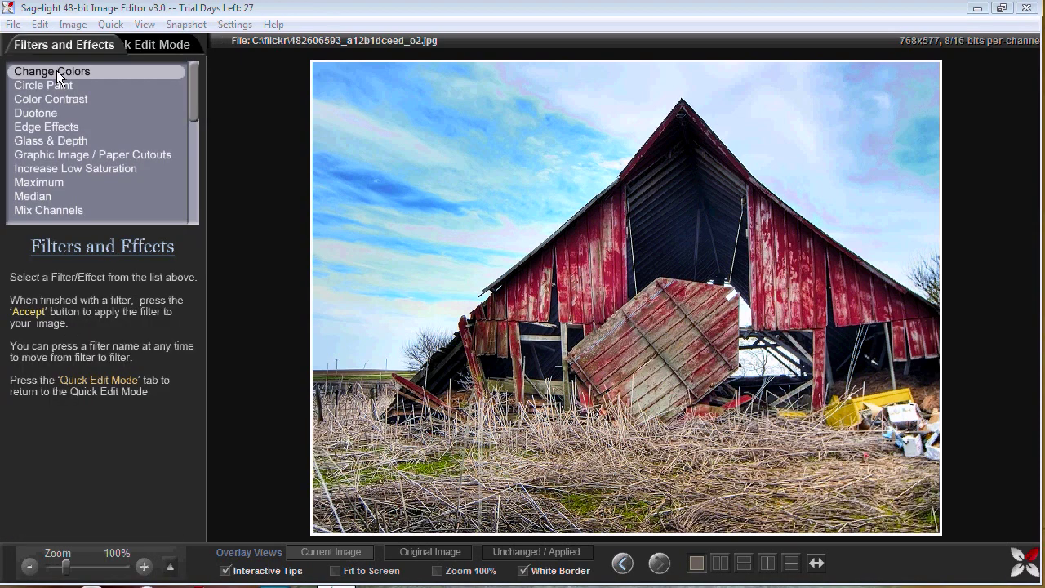
With Change Colors on the barn's red, desaturate unselected colours and set Color Shift about -2°.
click(56, 70)
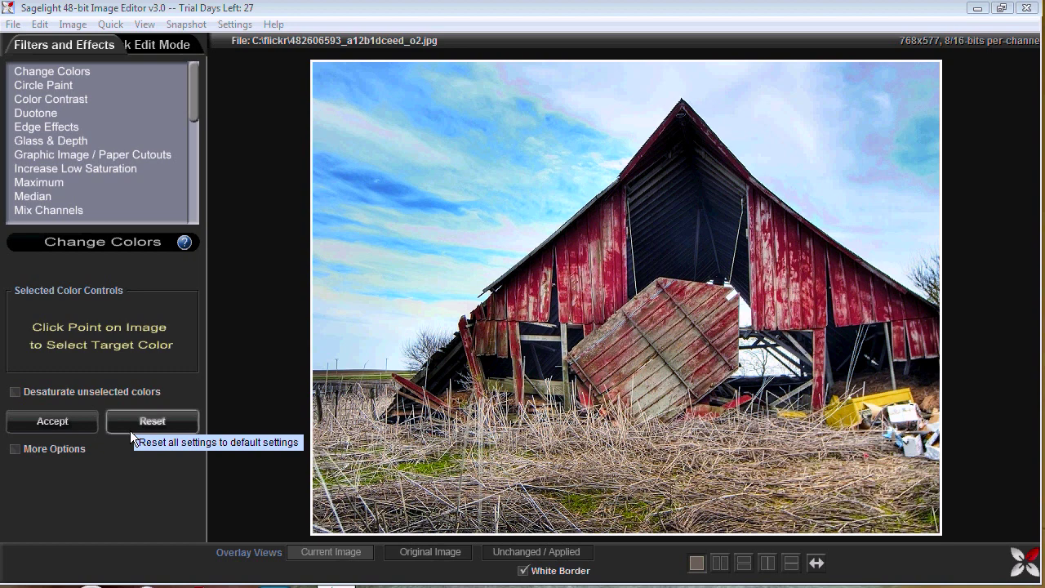
click(542, 267)
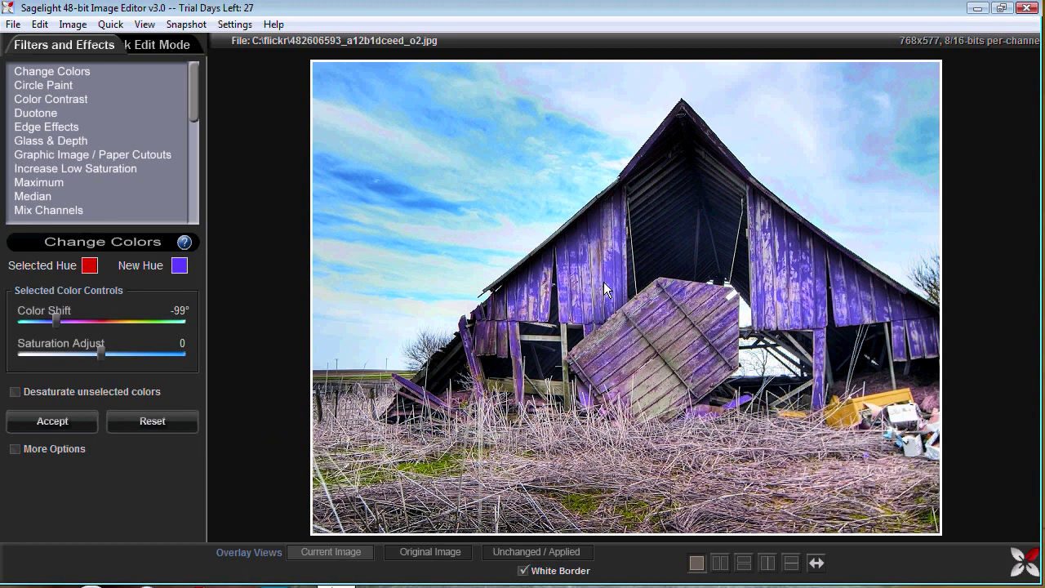
click(112, 392)
drag(79, 325, 103, 315)
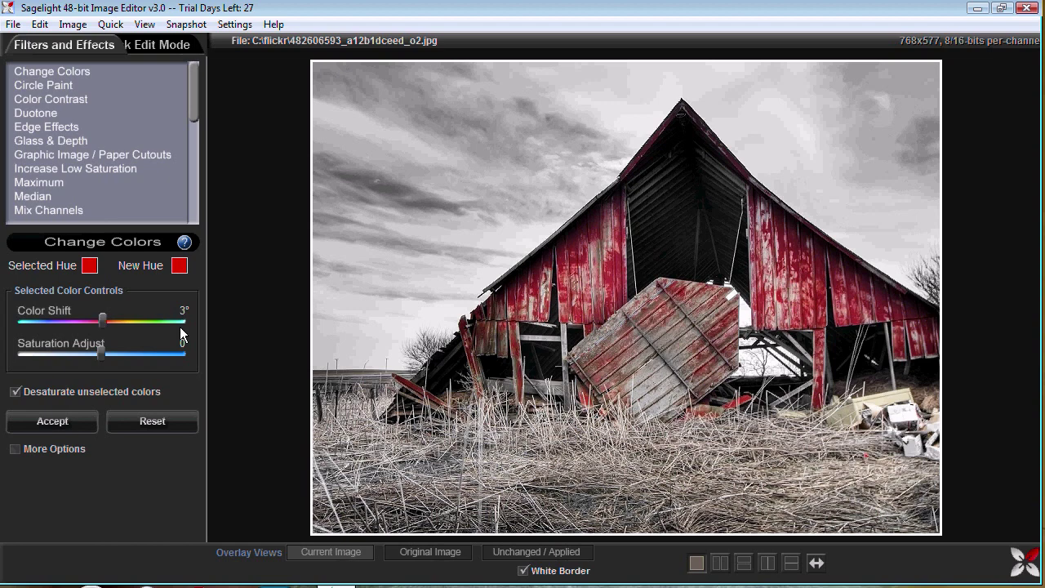
mouse_move(102, 321)
mouse_down()
mouse_move(45, 320)
mouse_move(109, 322)
mouse_move(85, 320)
mouse_up()
click(513, 188)
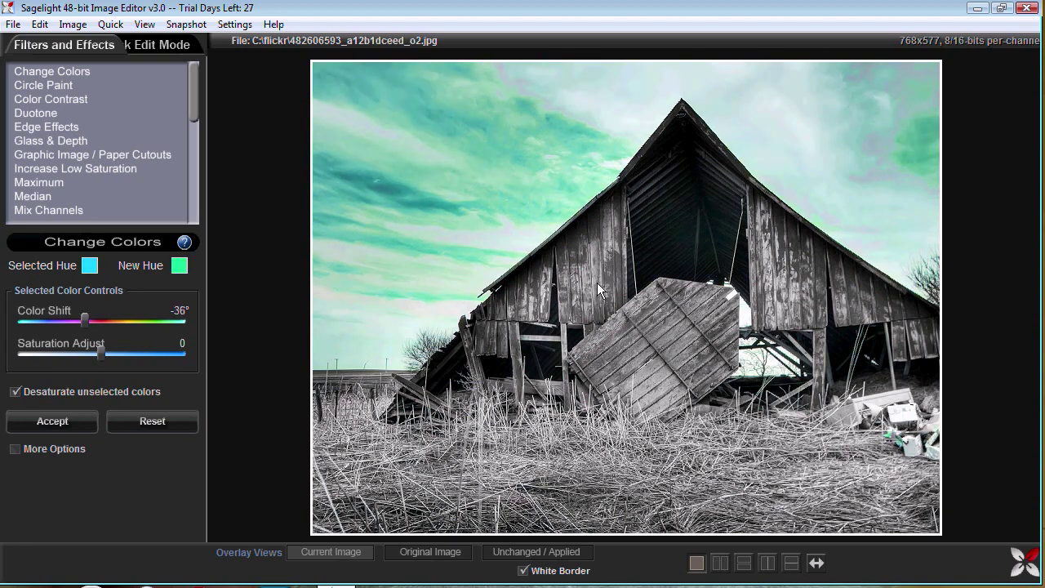
click(597, 283)
drag(85, 317, 99, 316)
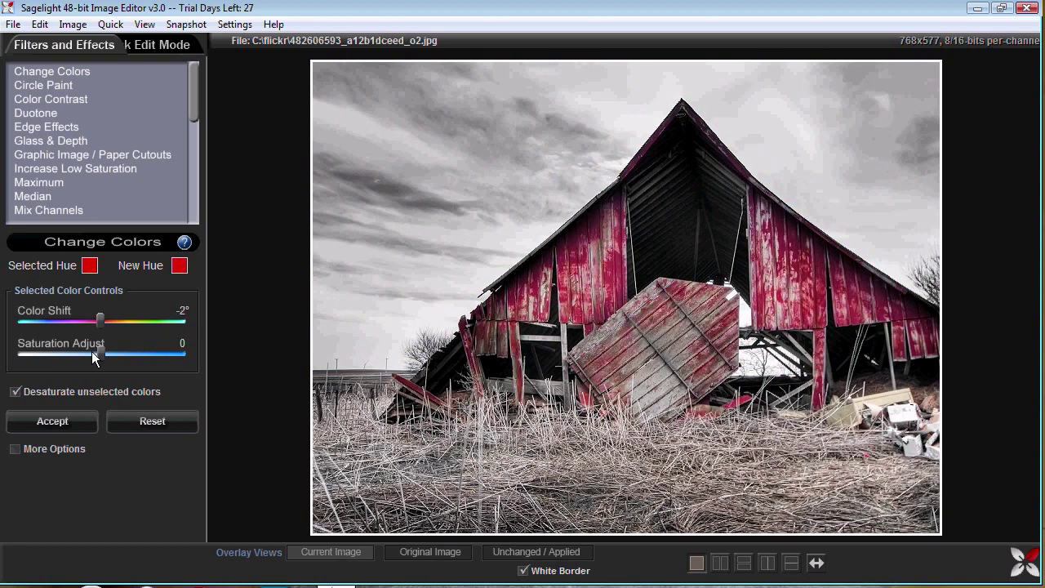
click(102, 392)
Set Selected Color Shift 41°, Non-Selected Color Shift 75° and Saturation Adjust -47, without desaturation.
click(56, 441)
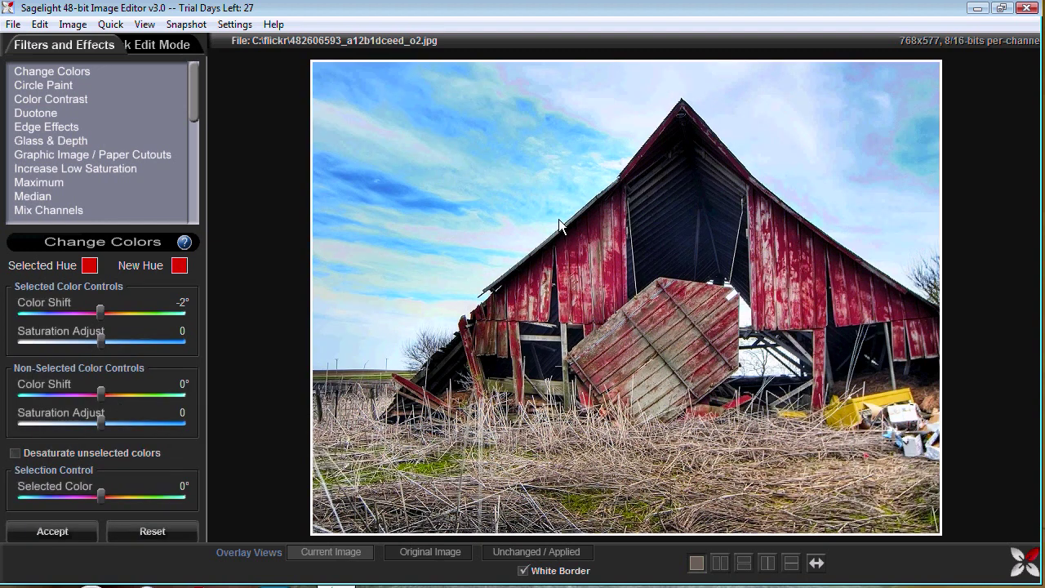
click(103, 418)
click(99, 393)
drag(100, 394, 31, 393)
drag(99, 312, 188, 321)
drag(31, 394, 136, 396)
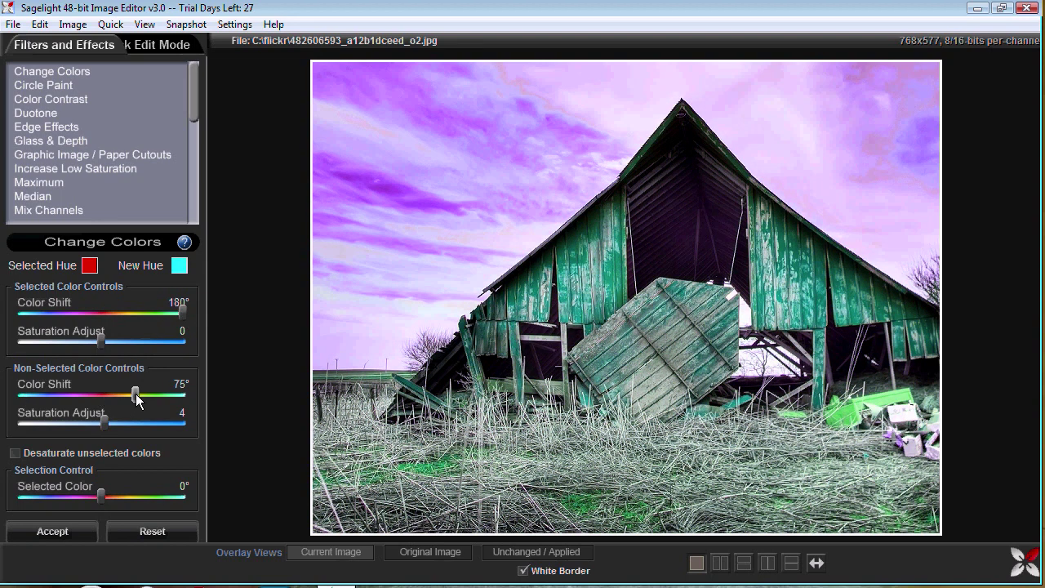
drag(181, 313, 119, 313)
mouse_move(101, 341)
mouse_down()
mouse_move(58, 339)
mouse_move(104, 342)
mouse_up()
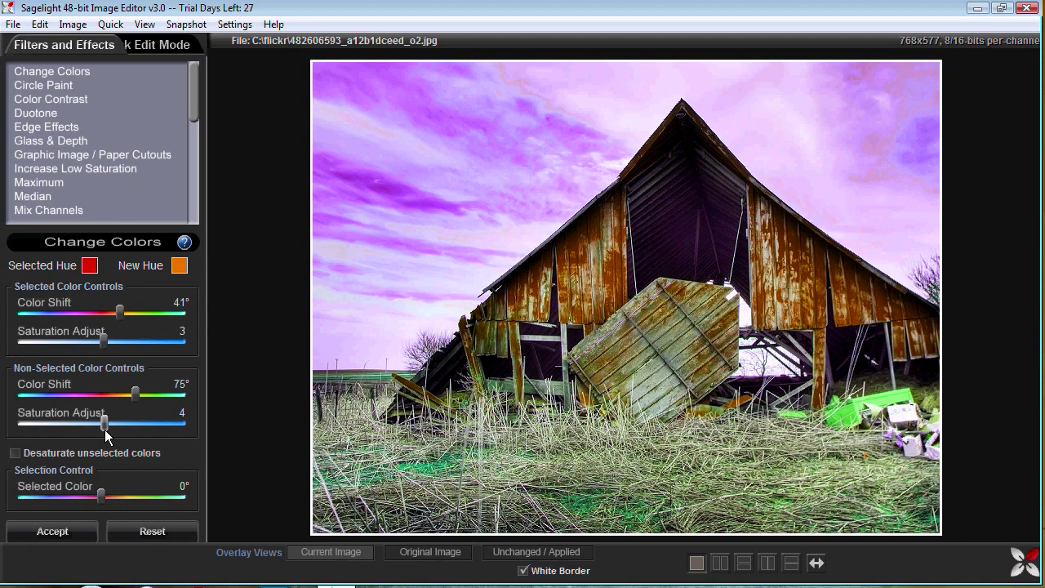
drag(104, 429, 62, 428)
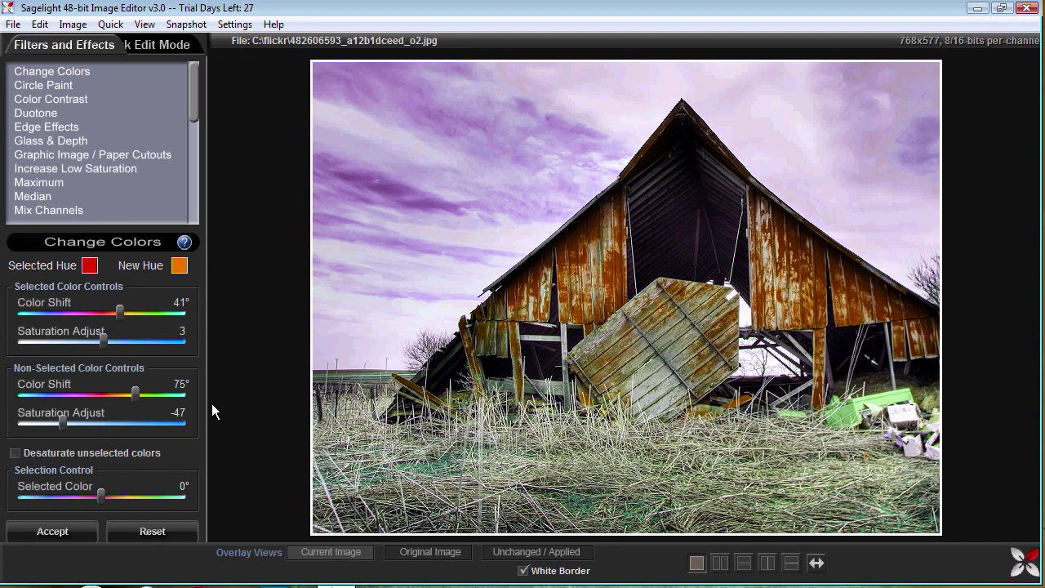